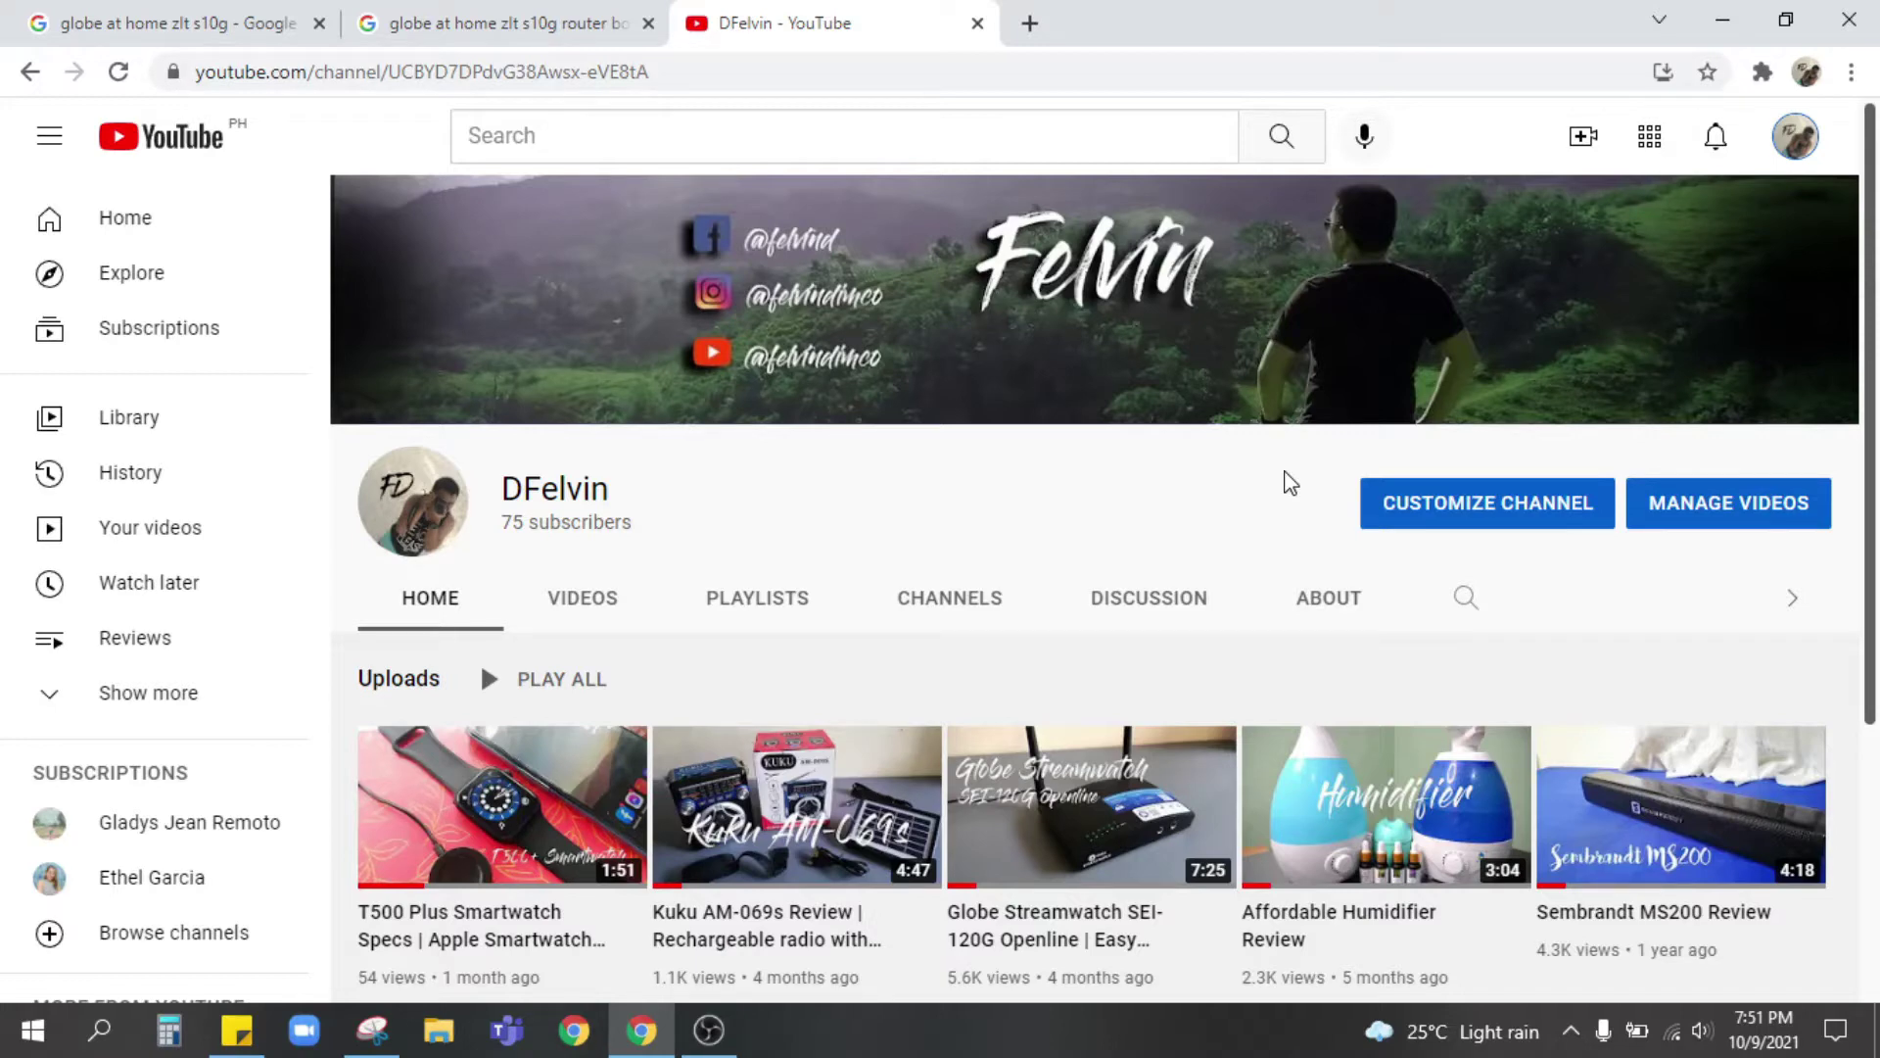
- Show the Google Images results for 'globe at home zlt s10g router bottom'
left_click(180, 22)
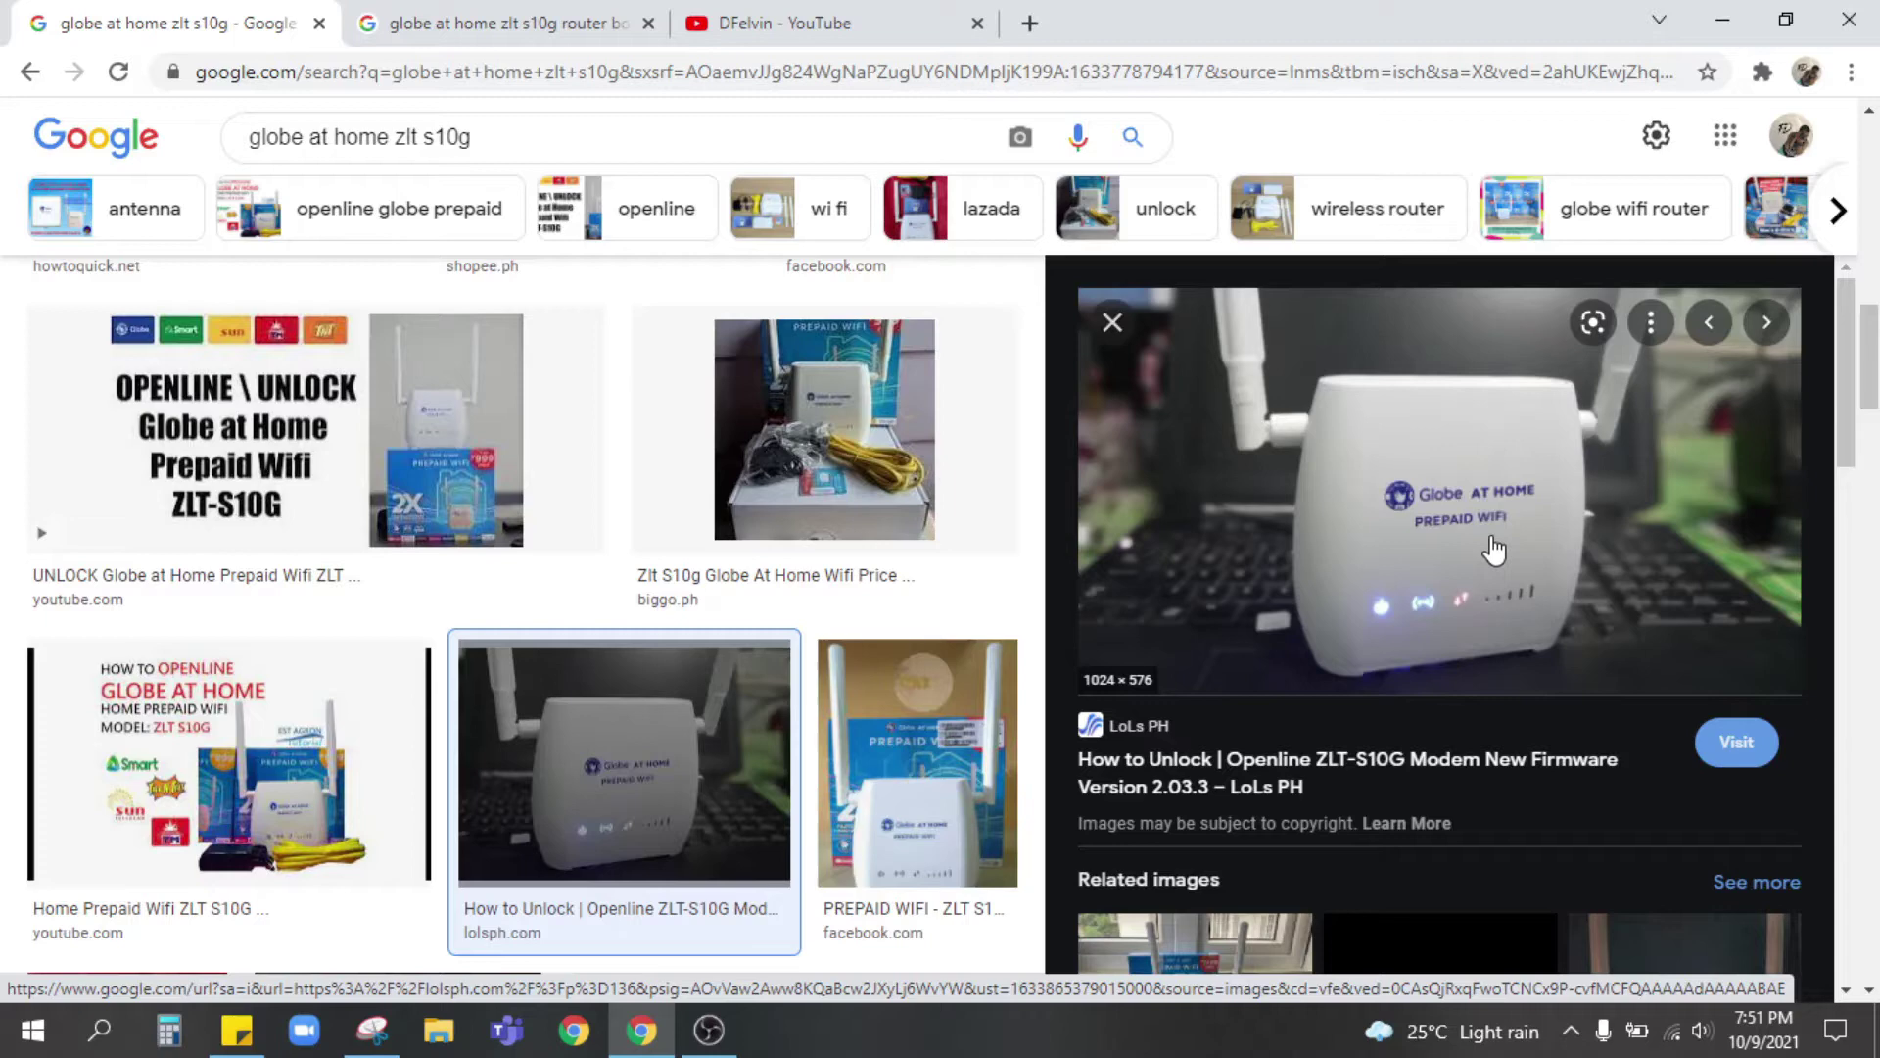
left_click(484, 29)
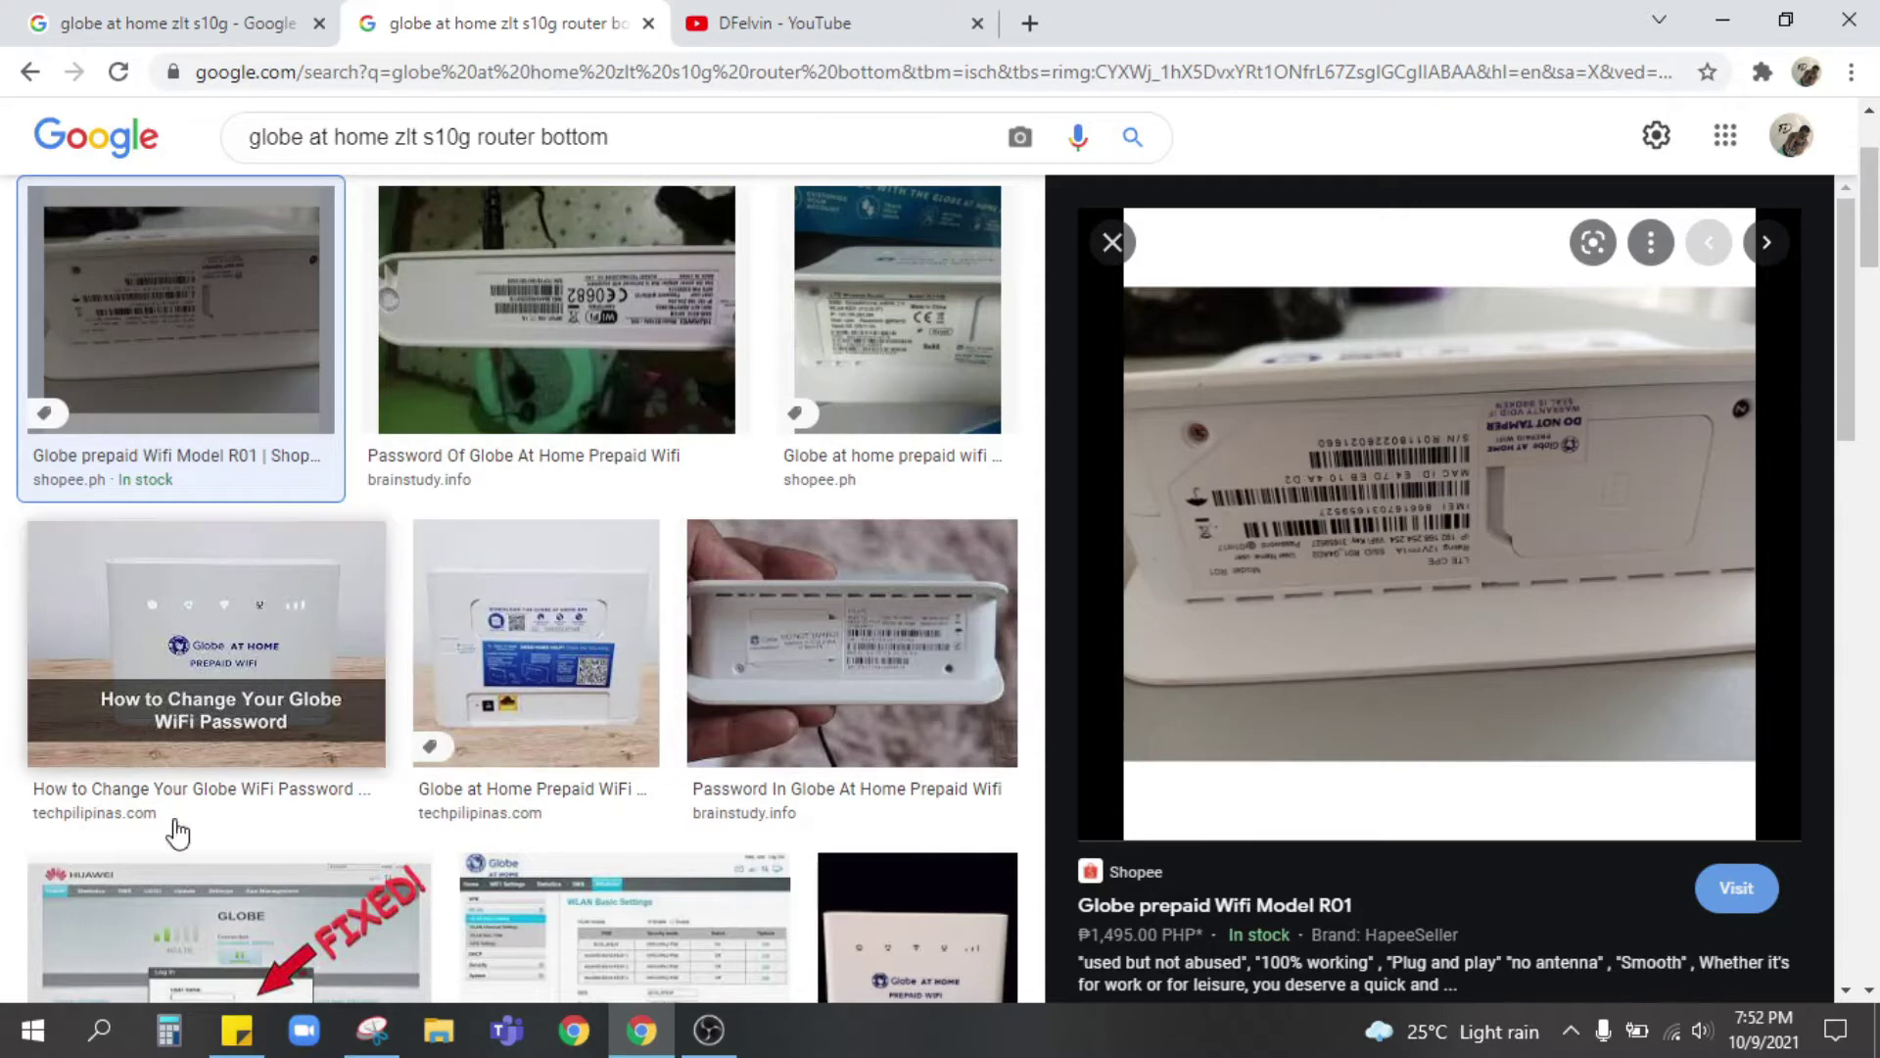
scroll(744, 661, "down", 1)
- Review the SSID, WLAN KEY and IP 192.168.254.254 lines in the saved sticky note
scroll(744, 661, "up", 3)
key("alt+Tab")
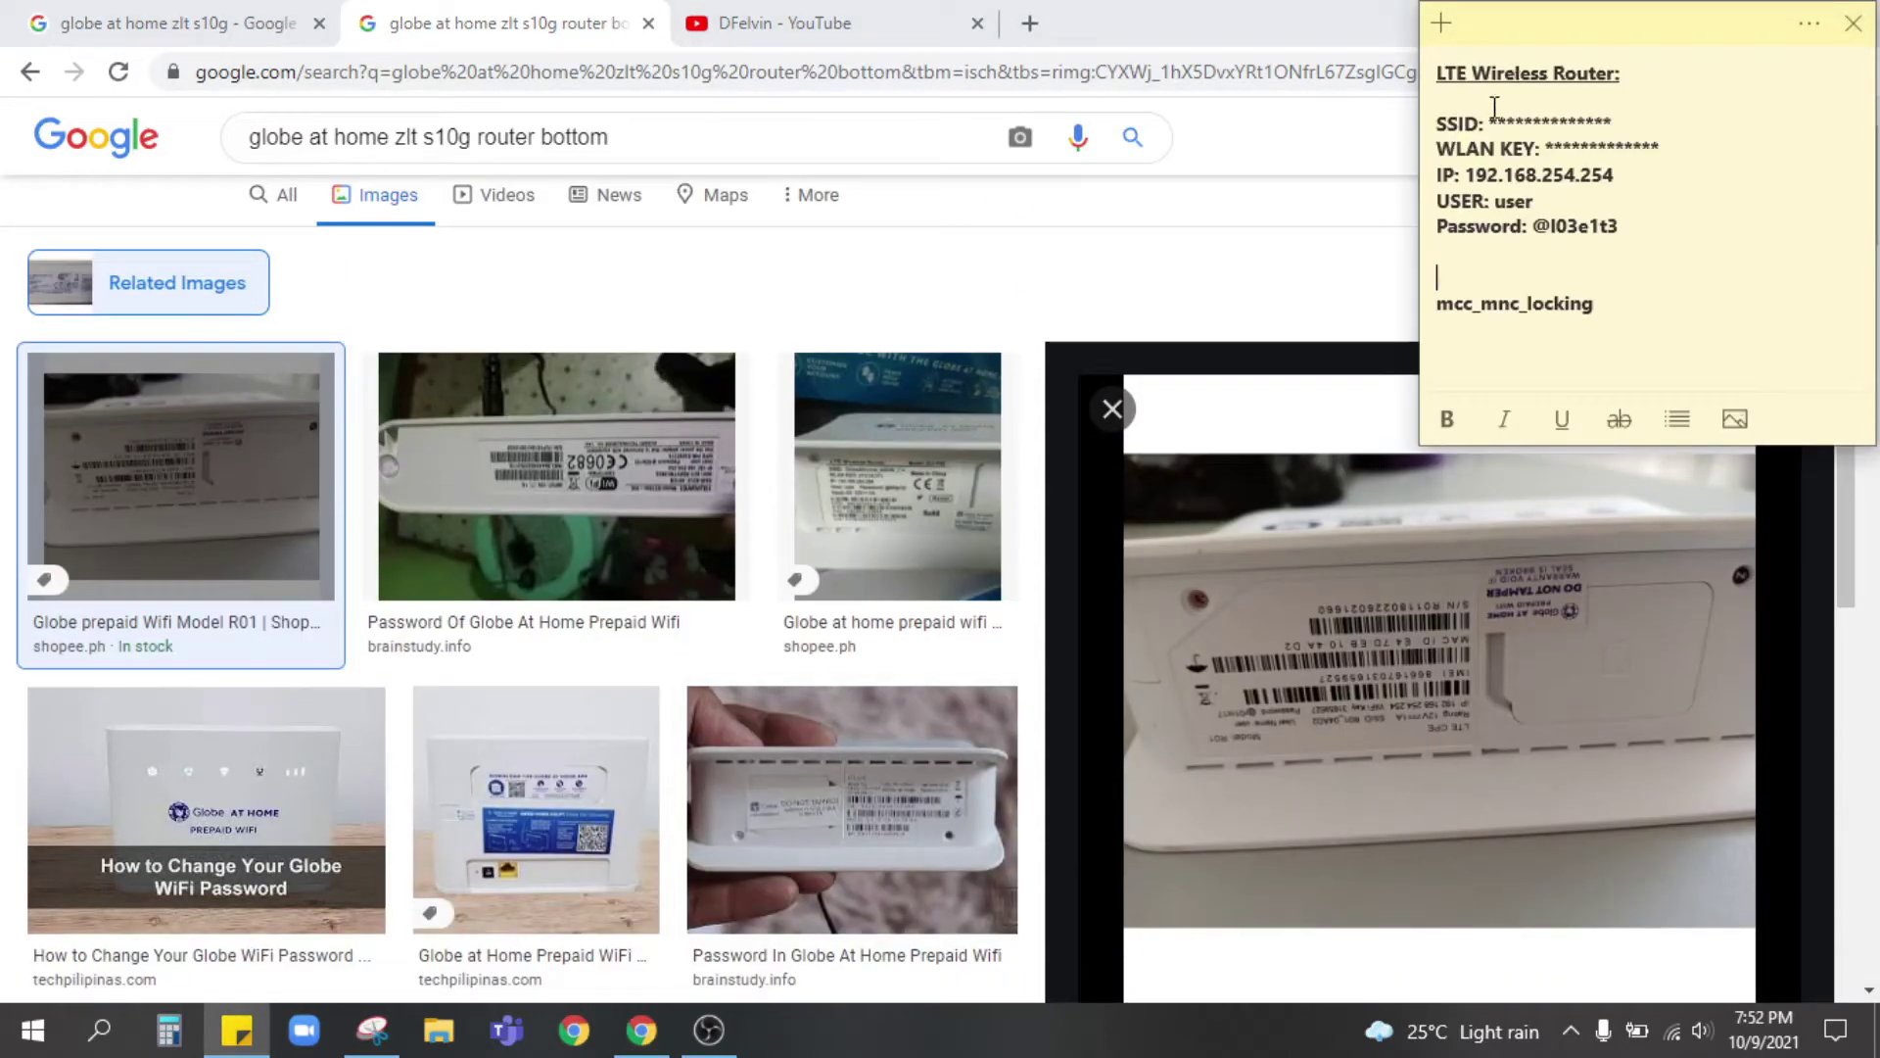
left_click_drag(1443, 121, 1495, 124)
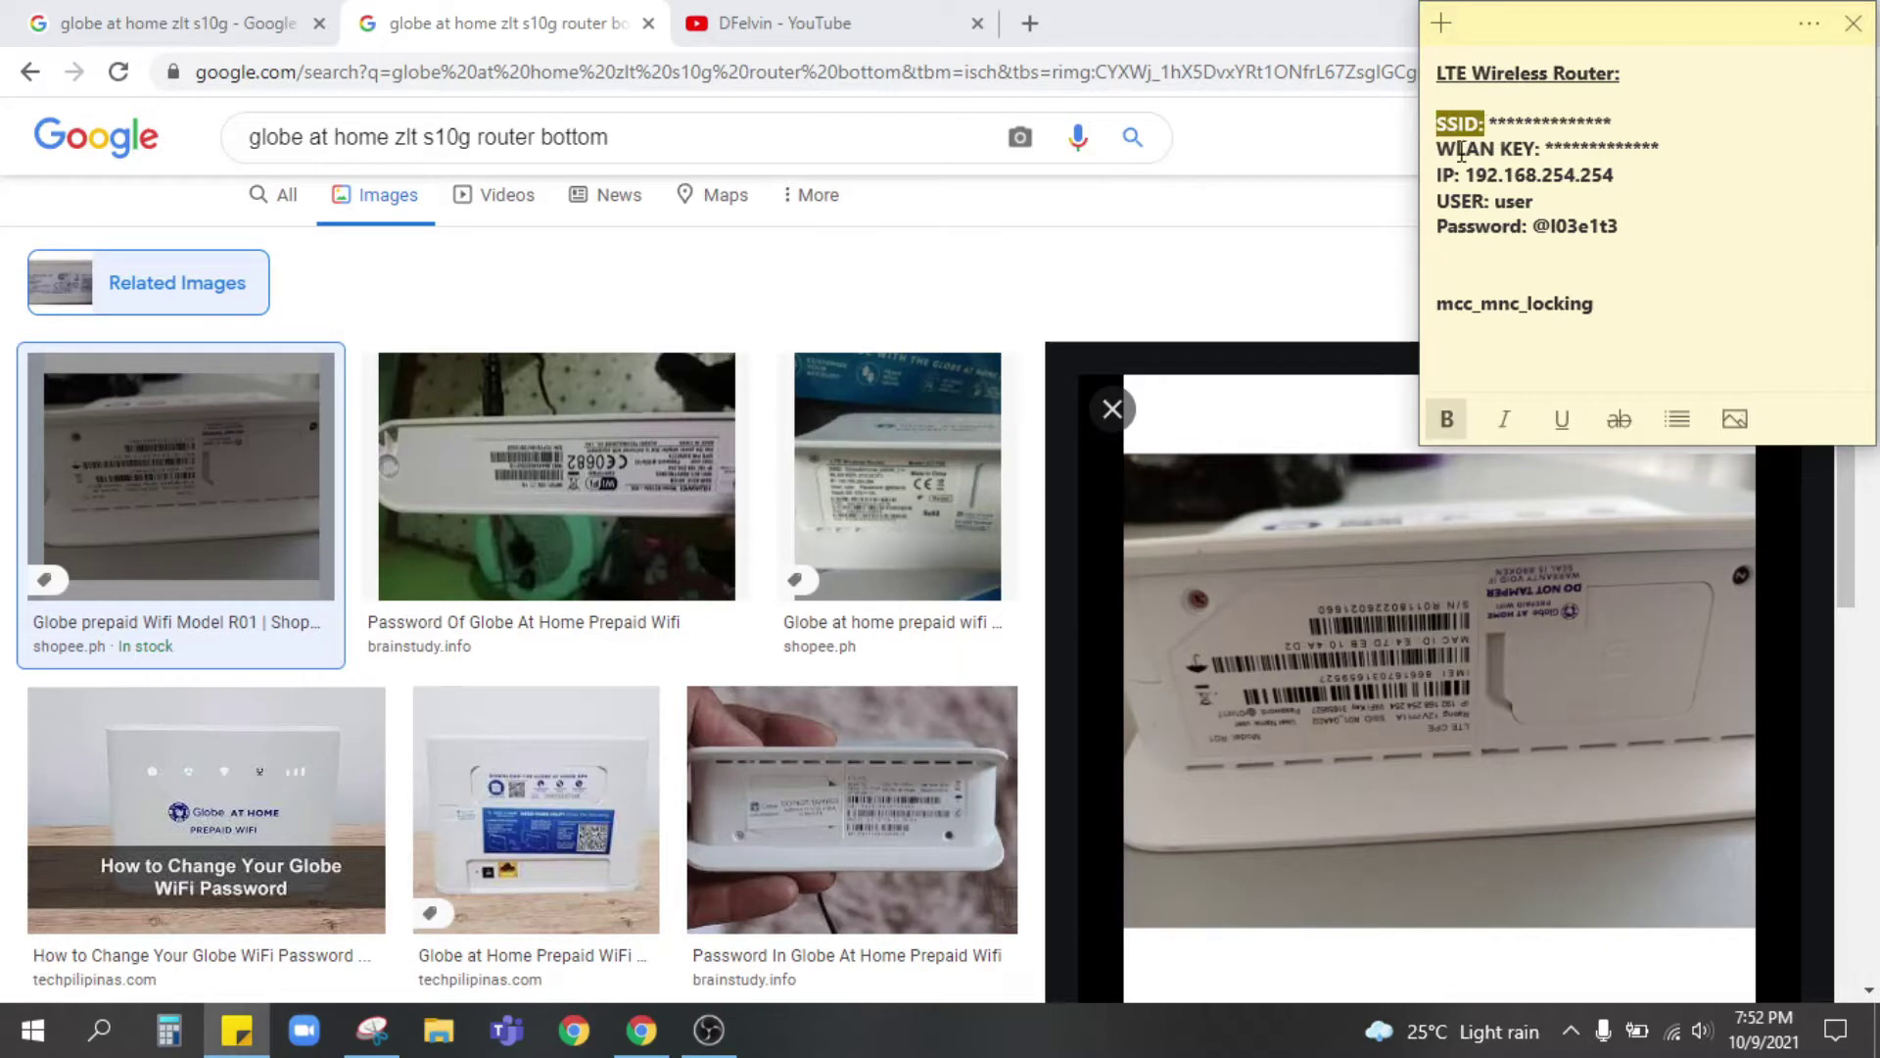
triple_click(1449, 151)
left_click(1521, 154)
left_click(1439, 174)
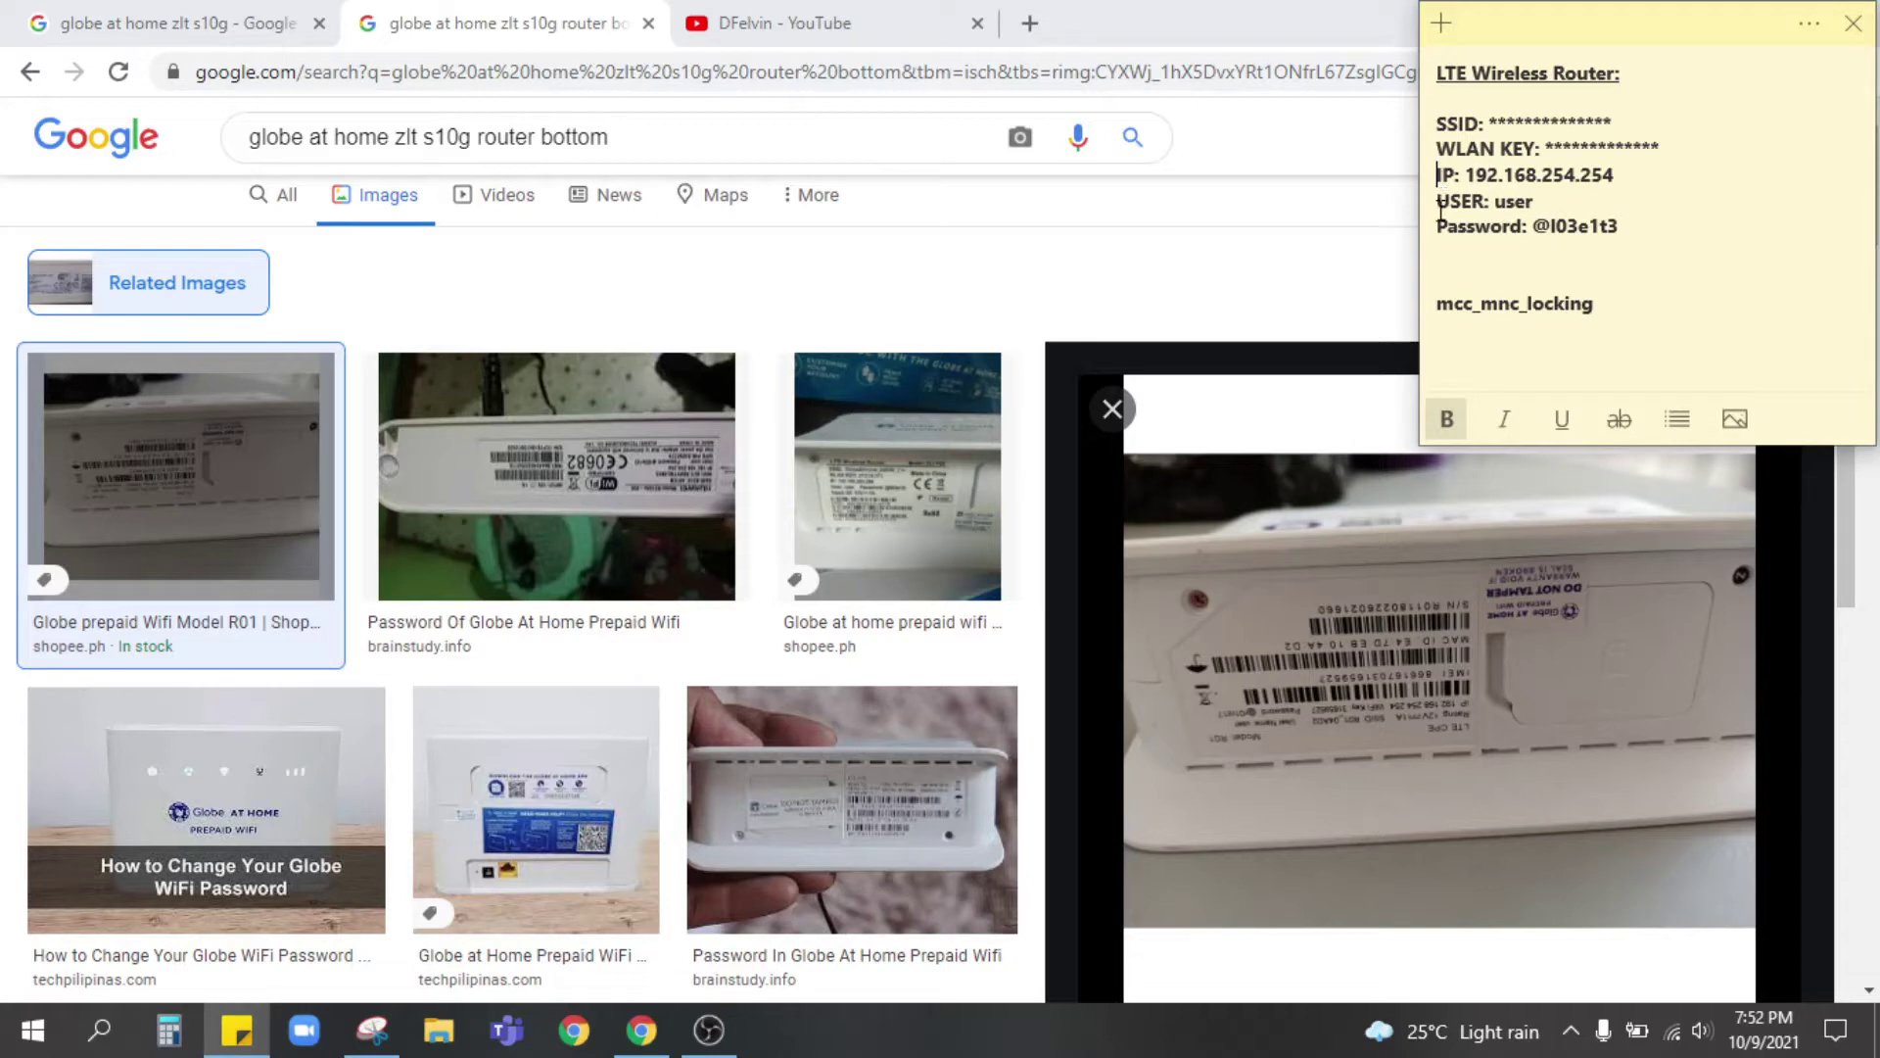
- Load the router admin status page at 192.168.254.254 in a new tab
left_click(1031, 25)
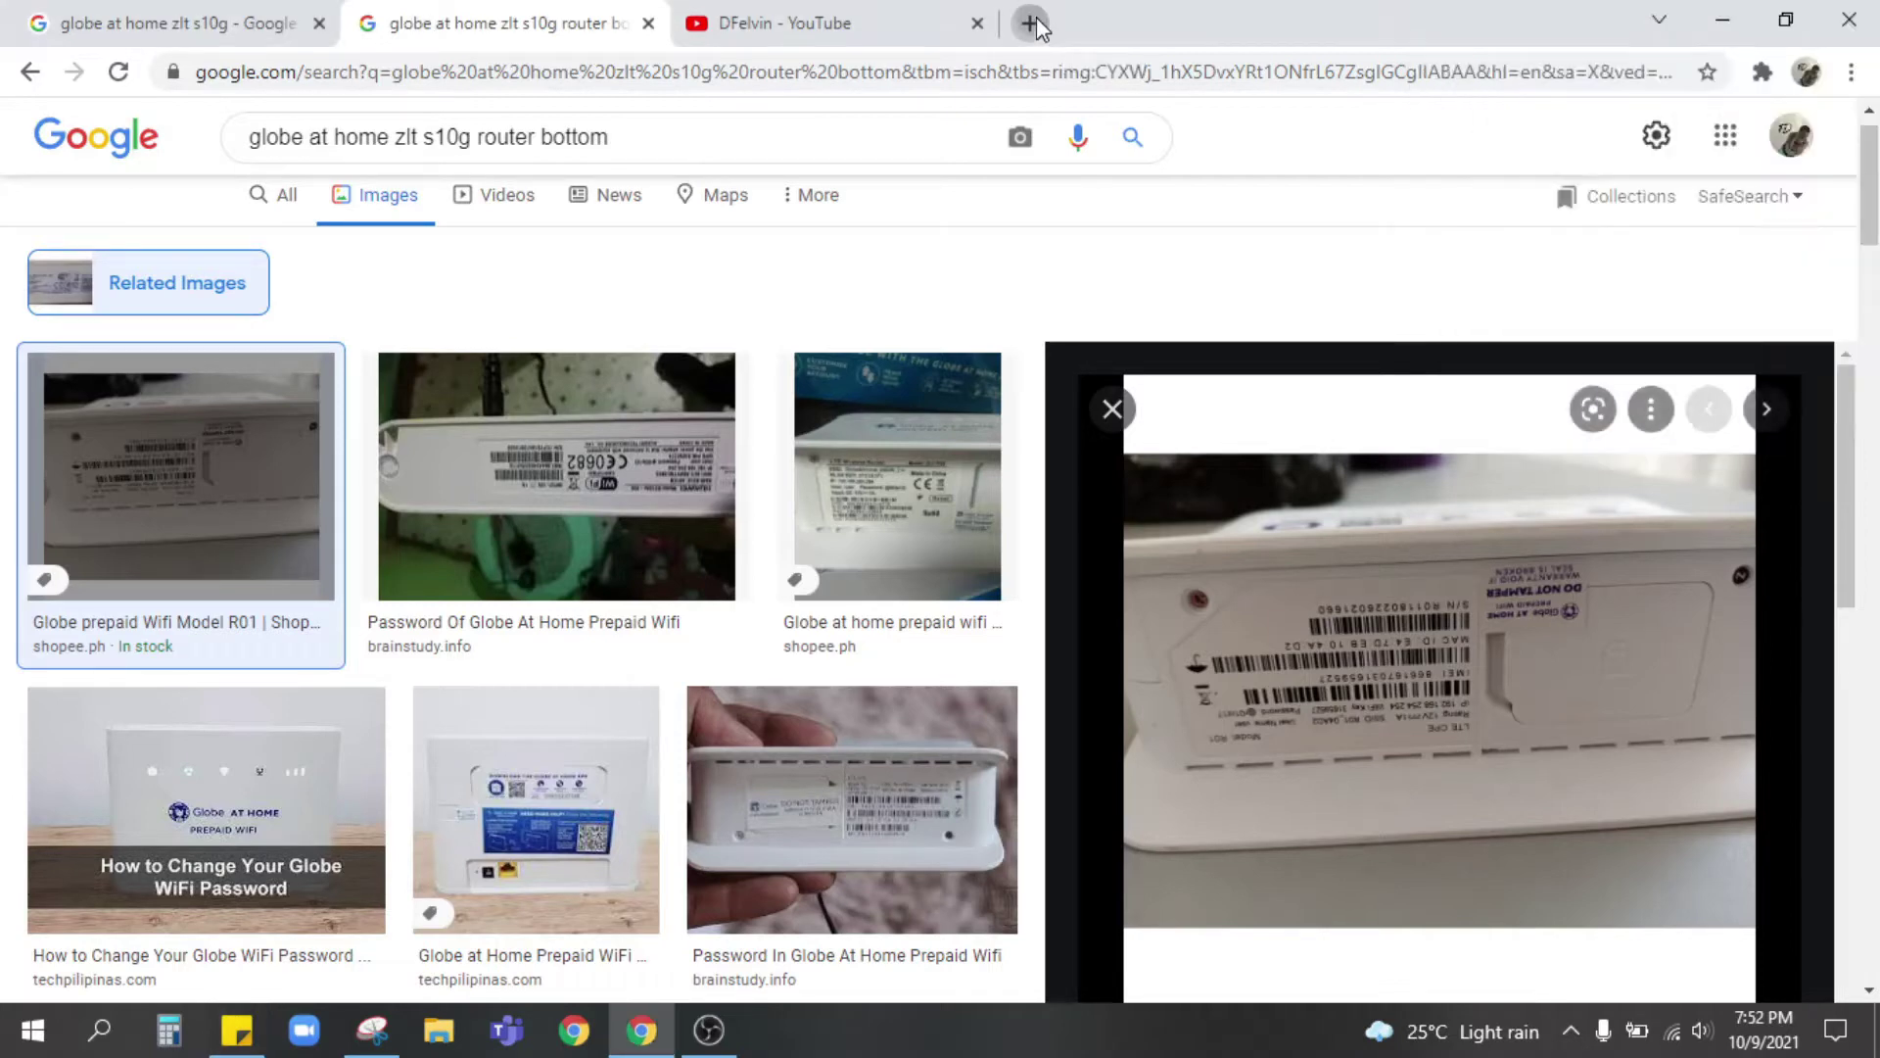
type("19")
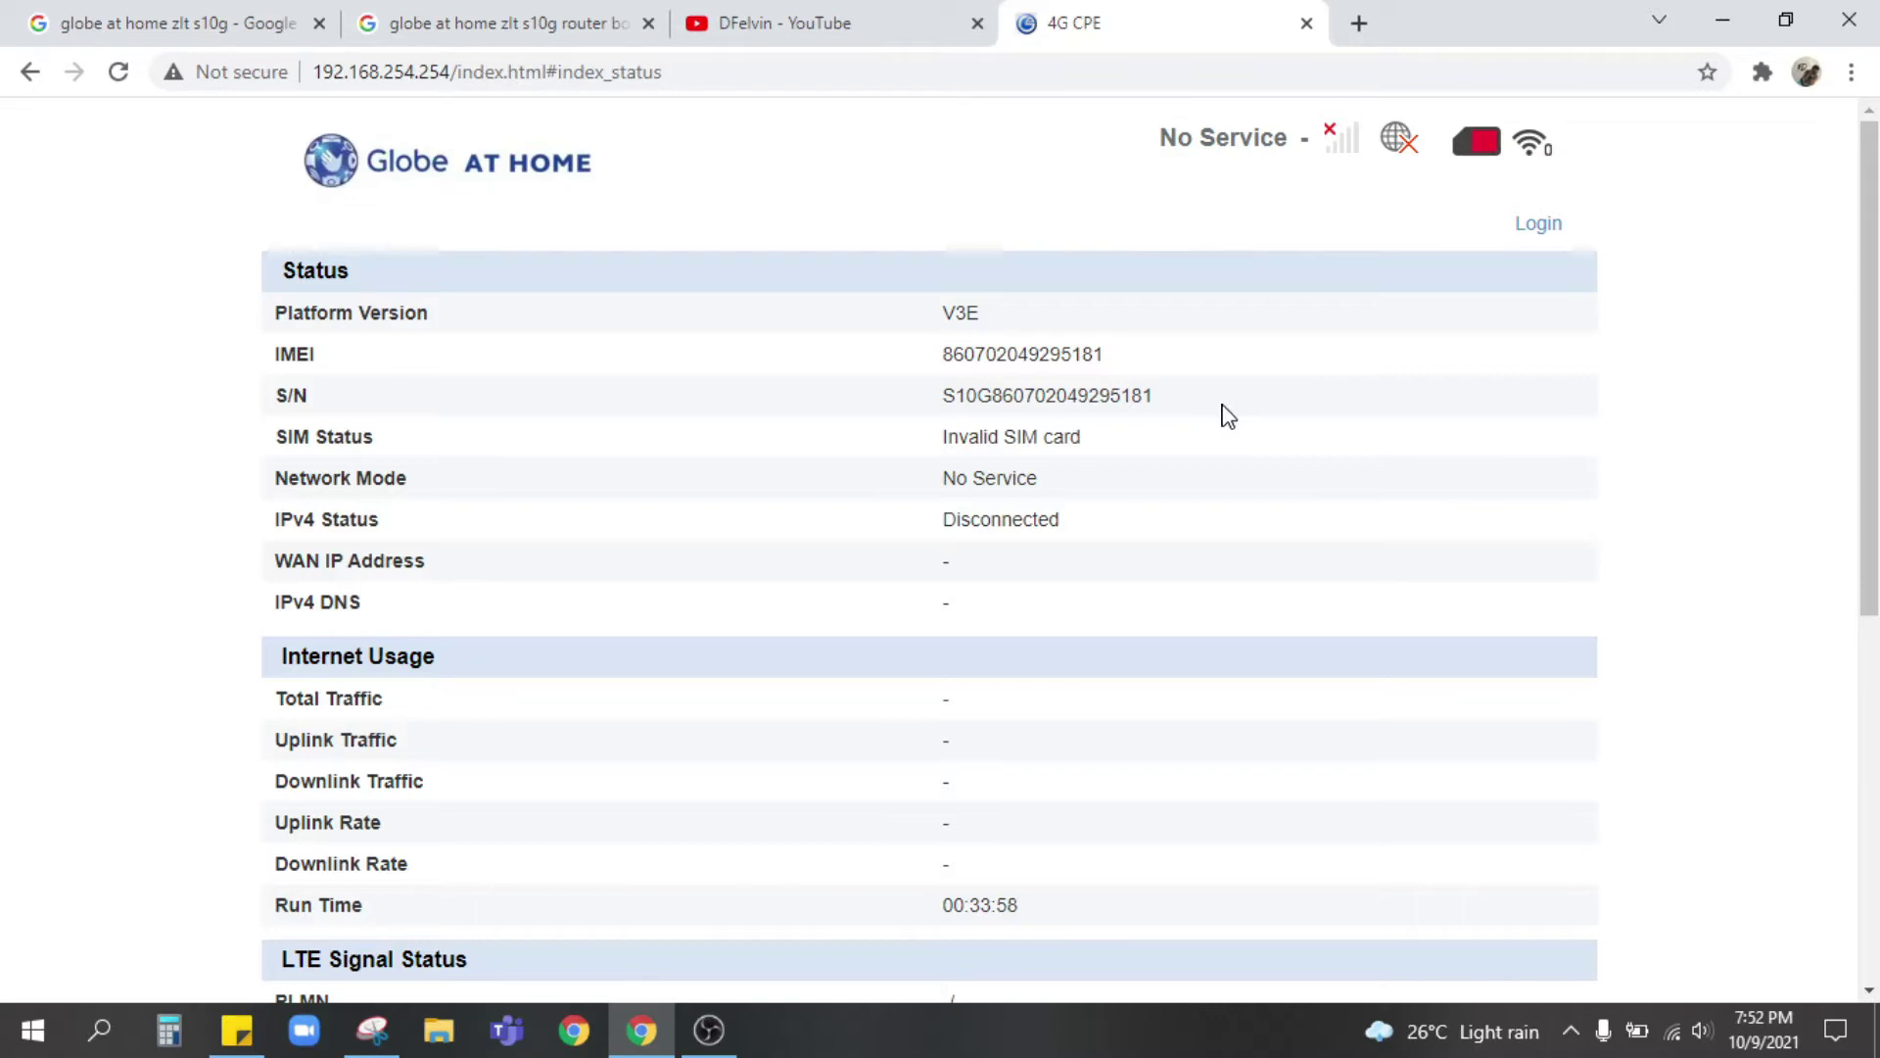
- Log in to the router admin with the username and the password copied from the sticky note
left_click(1539, 223)
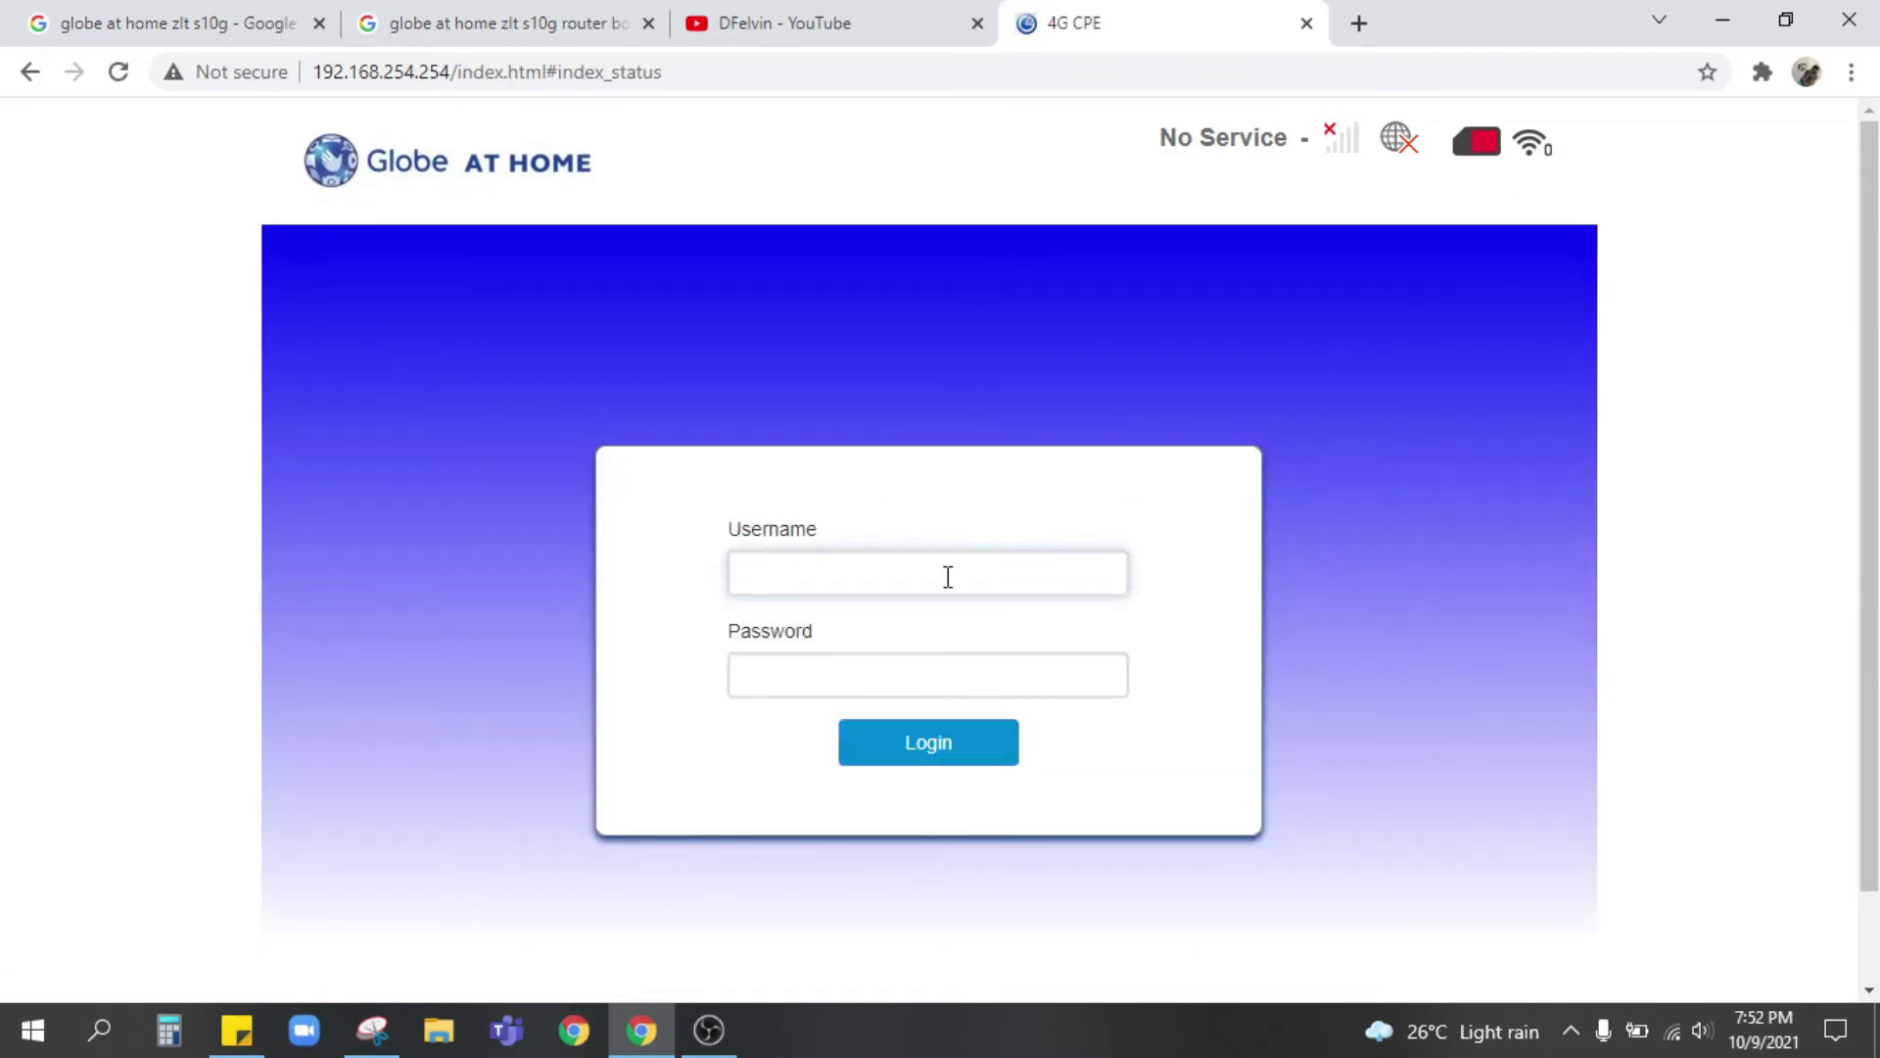
type("user")
key("alt+Tab")
left_click_drag(1533, 226, 1628, 224)
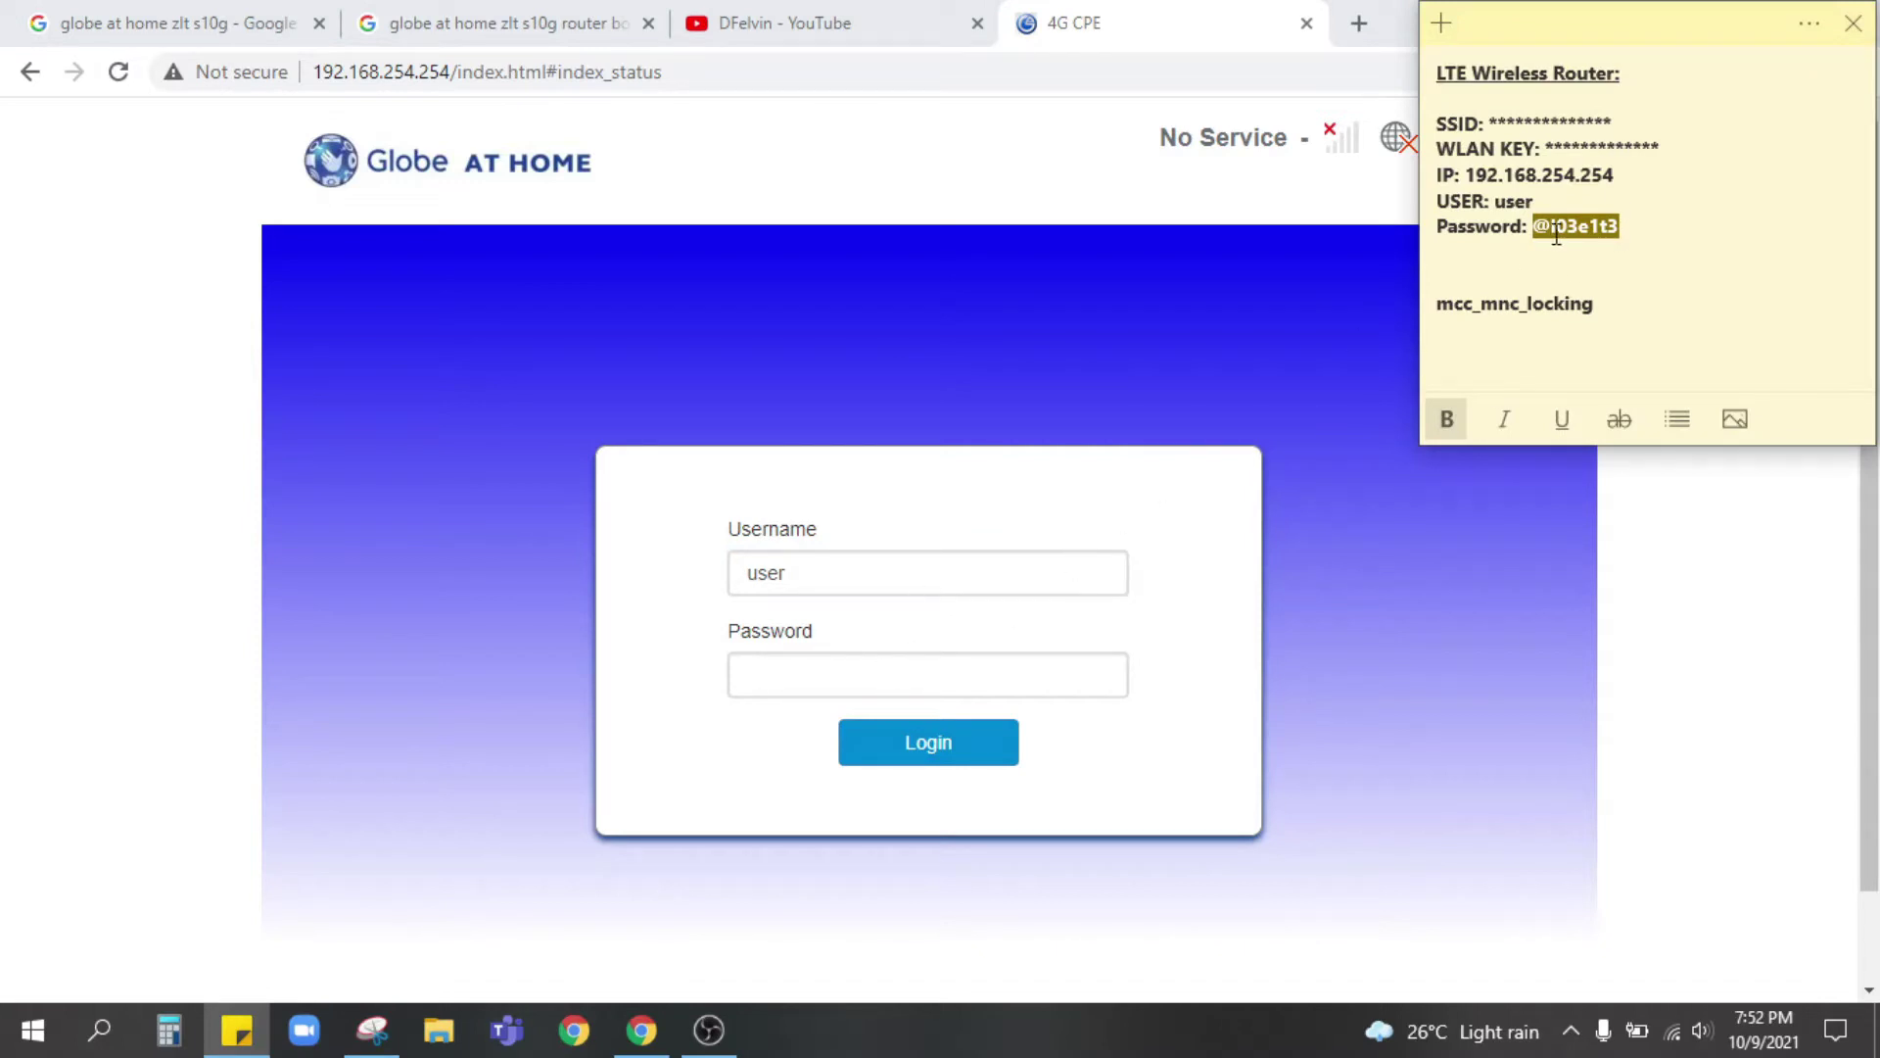
left_click(873, 666)
key("ctrl+v")
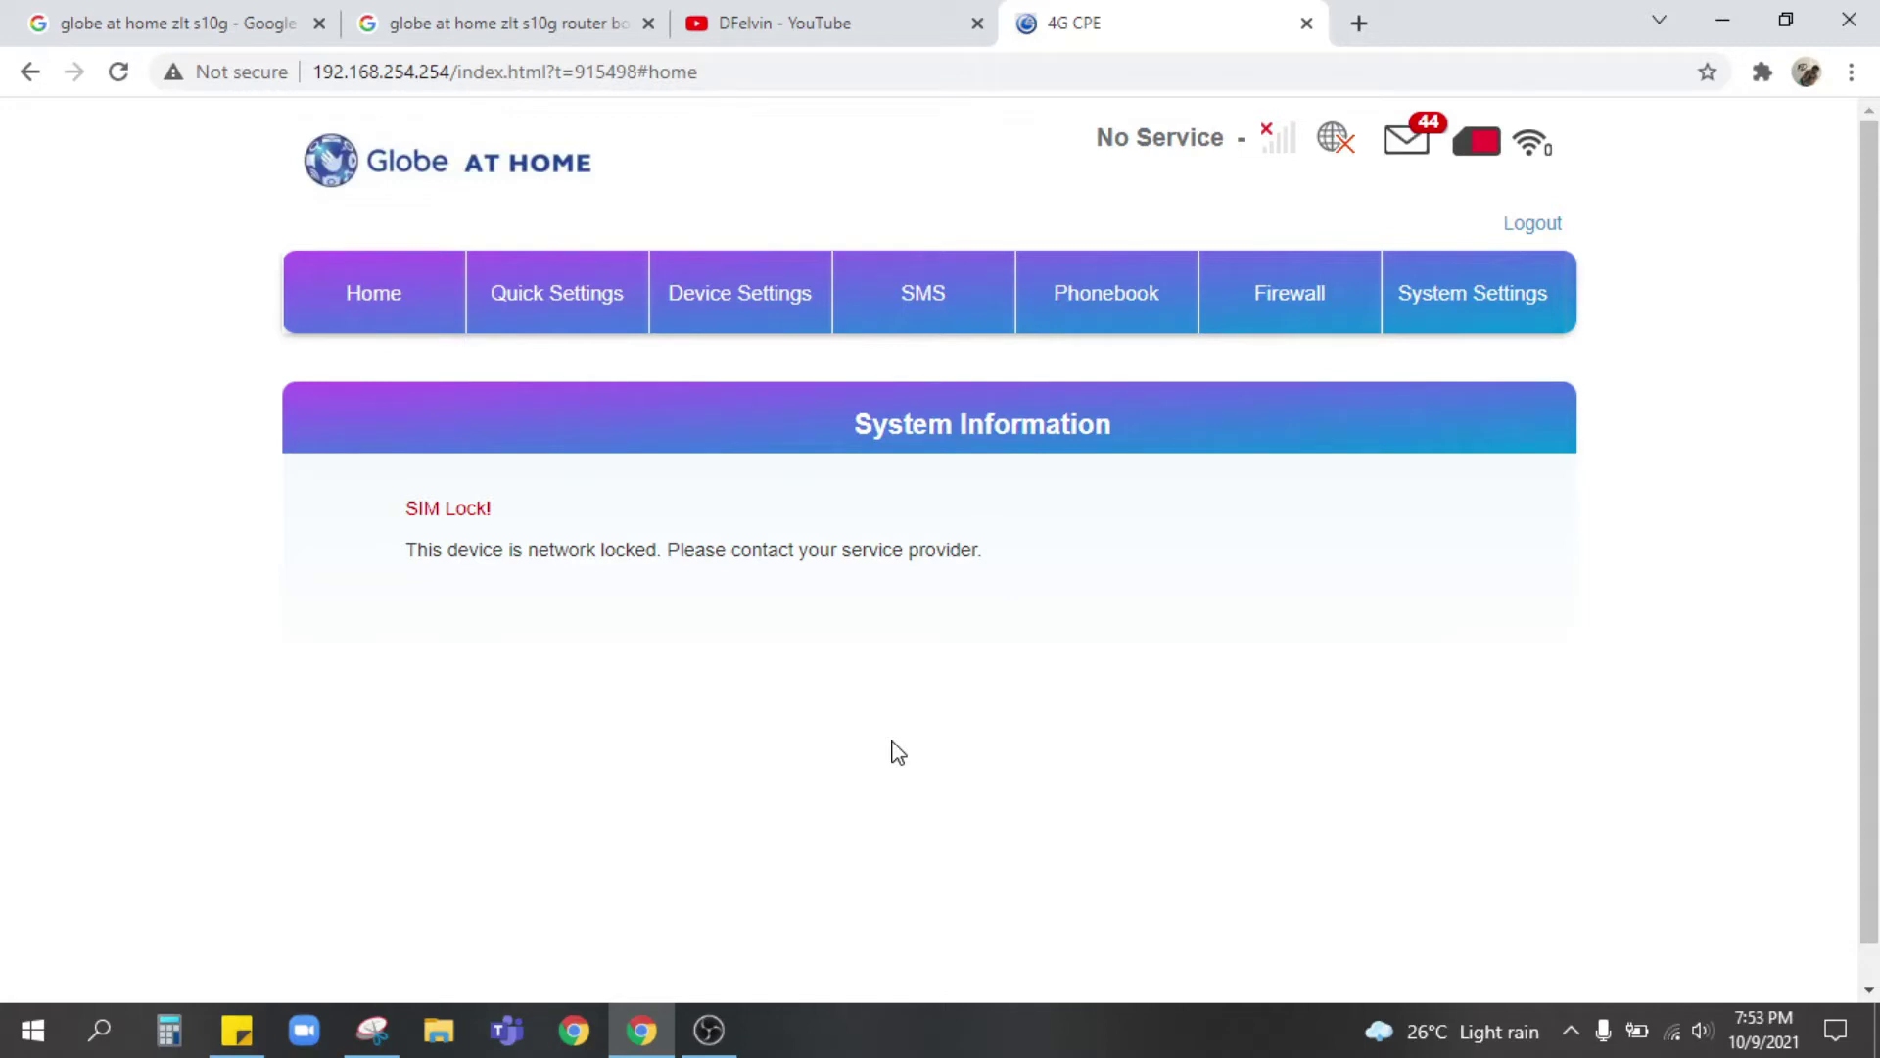
- Go to Device Settings > Advance Settings to show the DHCP options
left_click(719, 300)
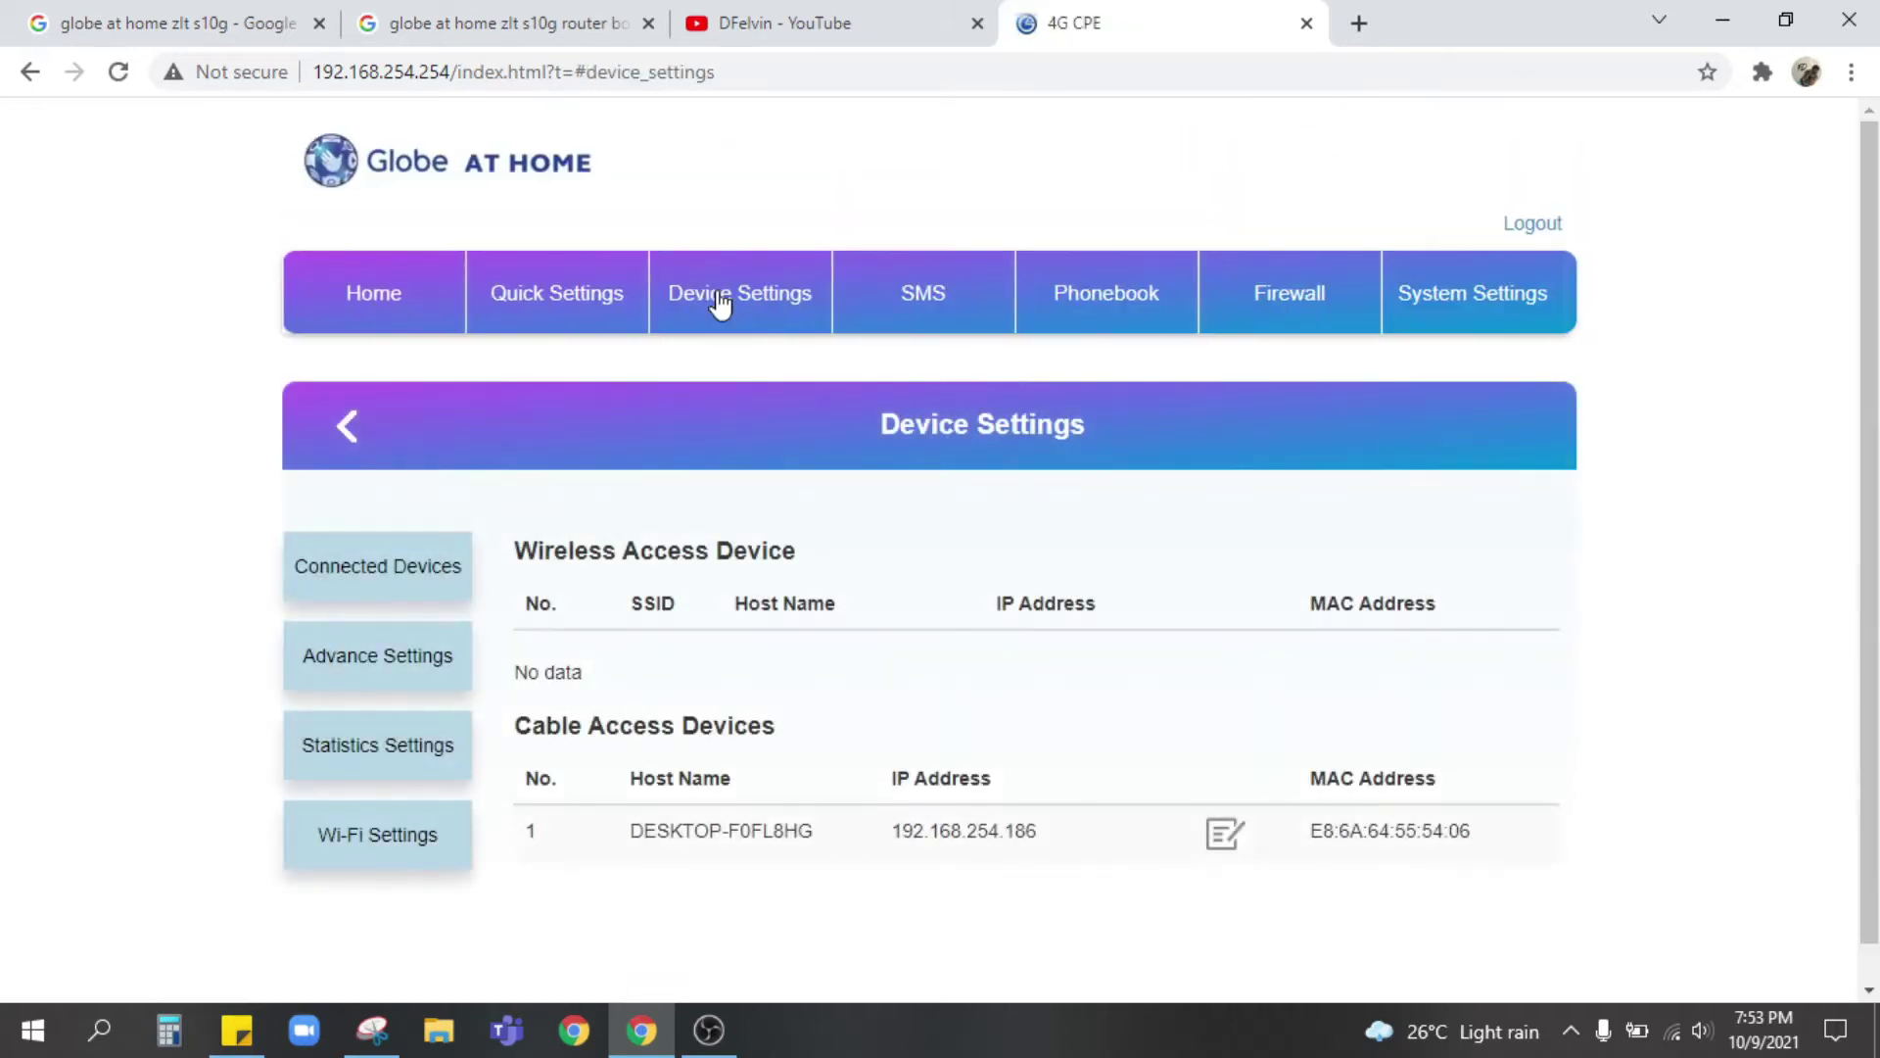
left_click(407, 674)
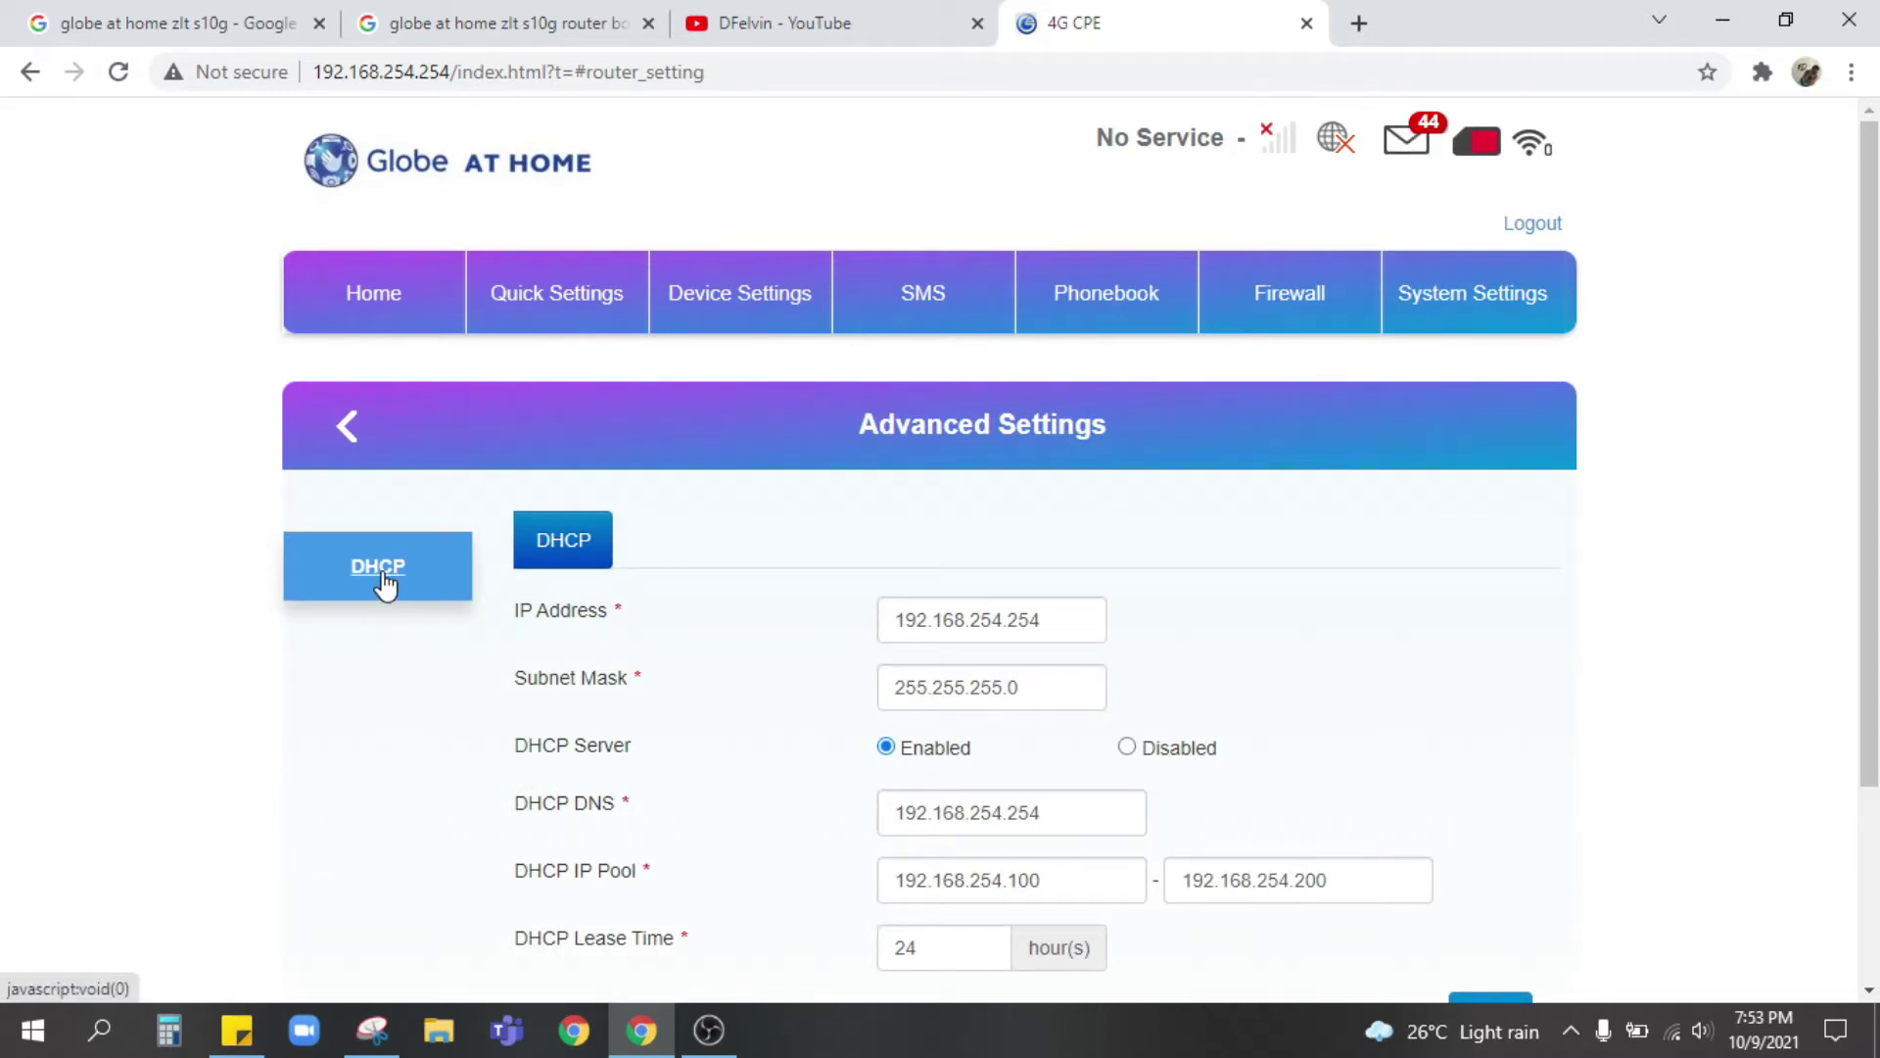
scroll(383, 585, "down", 3)
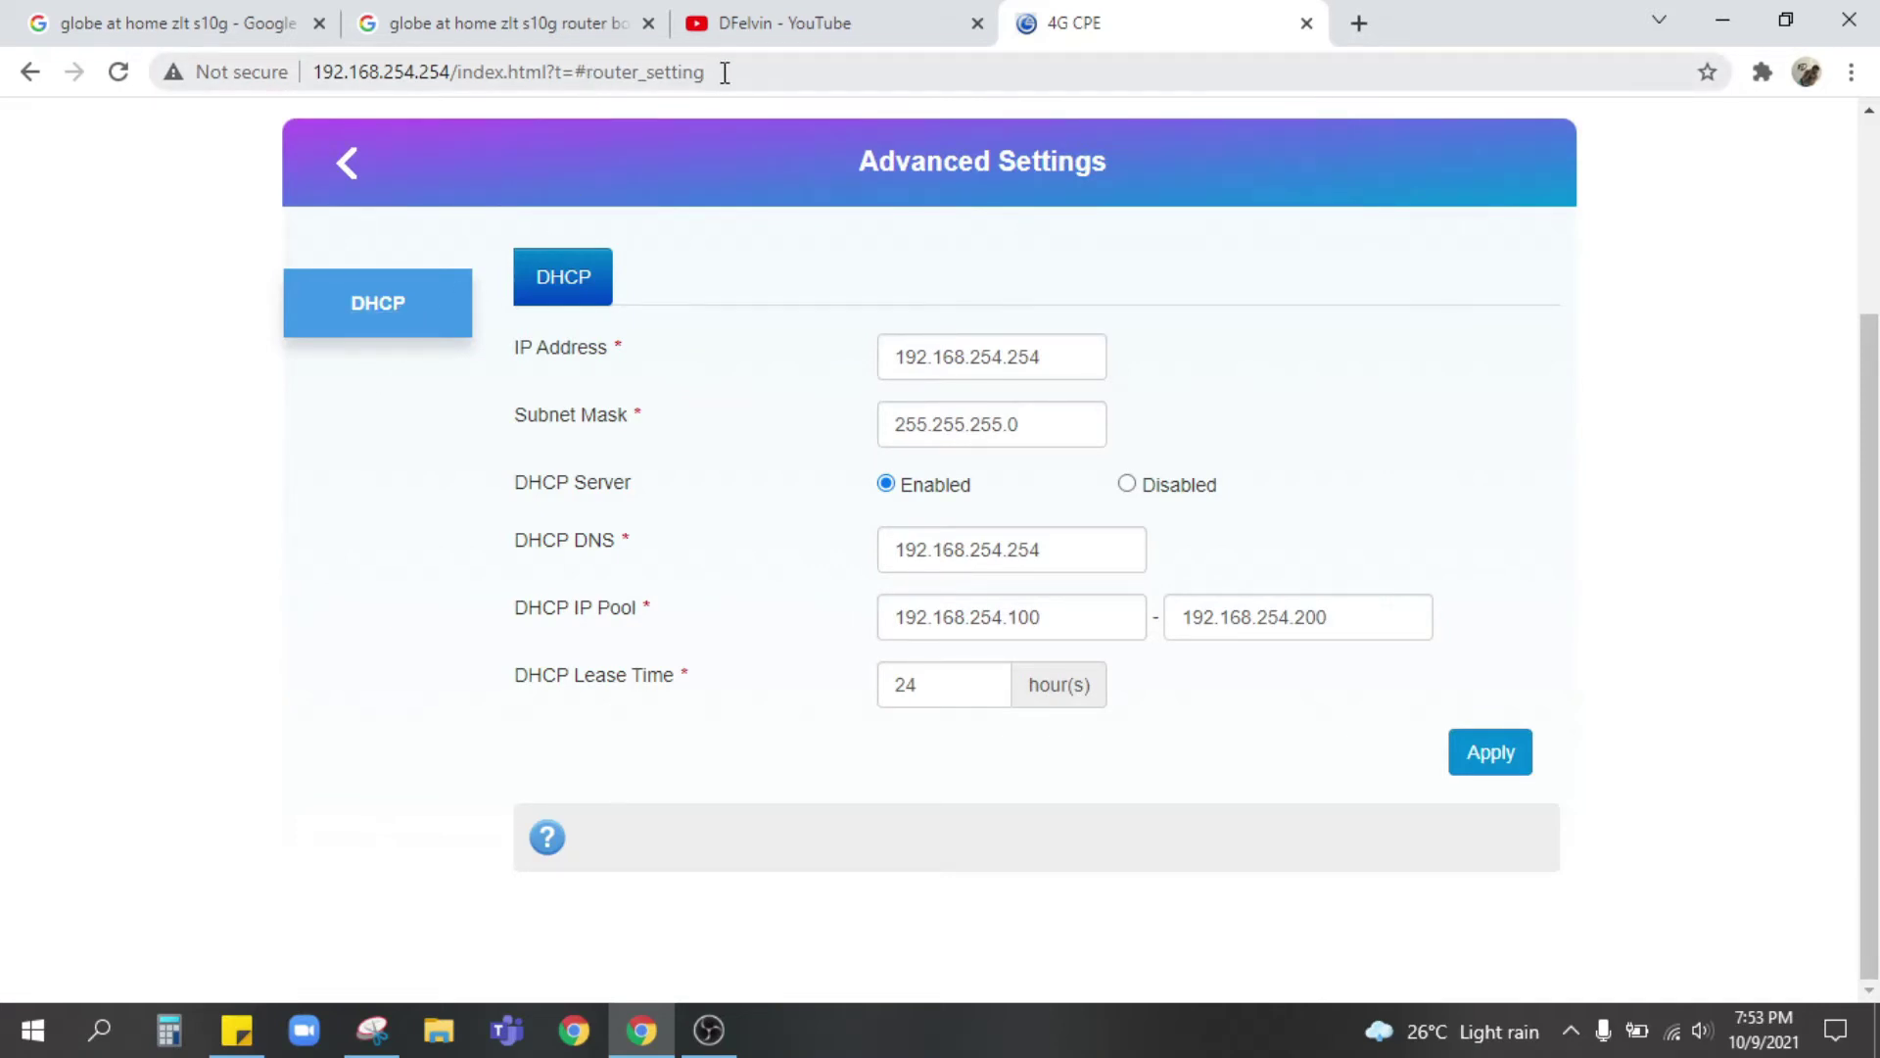
- Copy 'mcc_mnc_locking' from the sticky note and select 'router_setting' in the page URL
left_click(236, 1029)
left_click_drag(1596, 304, 1418, 313)
key("ctrl+c")
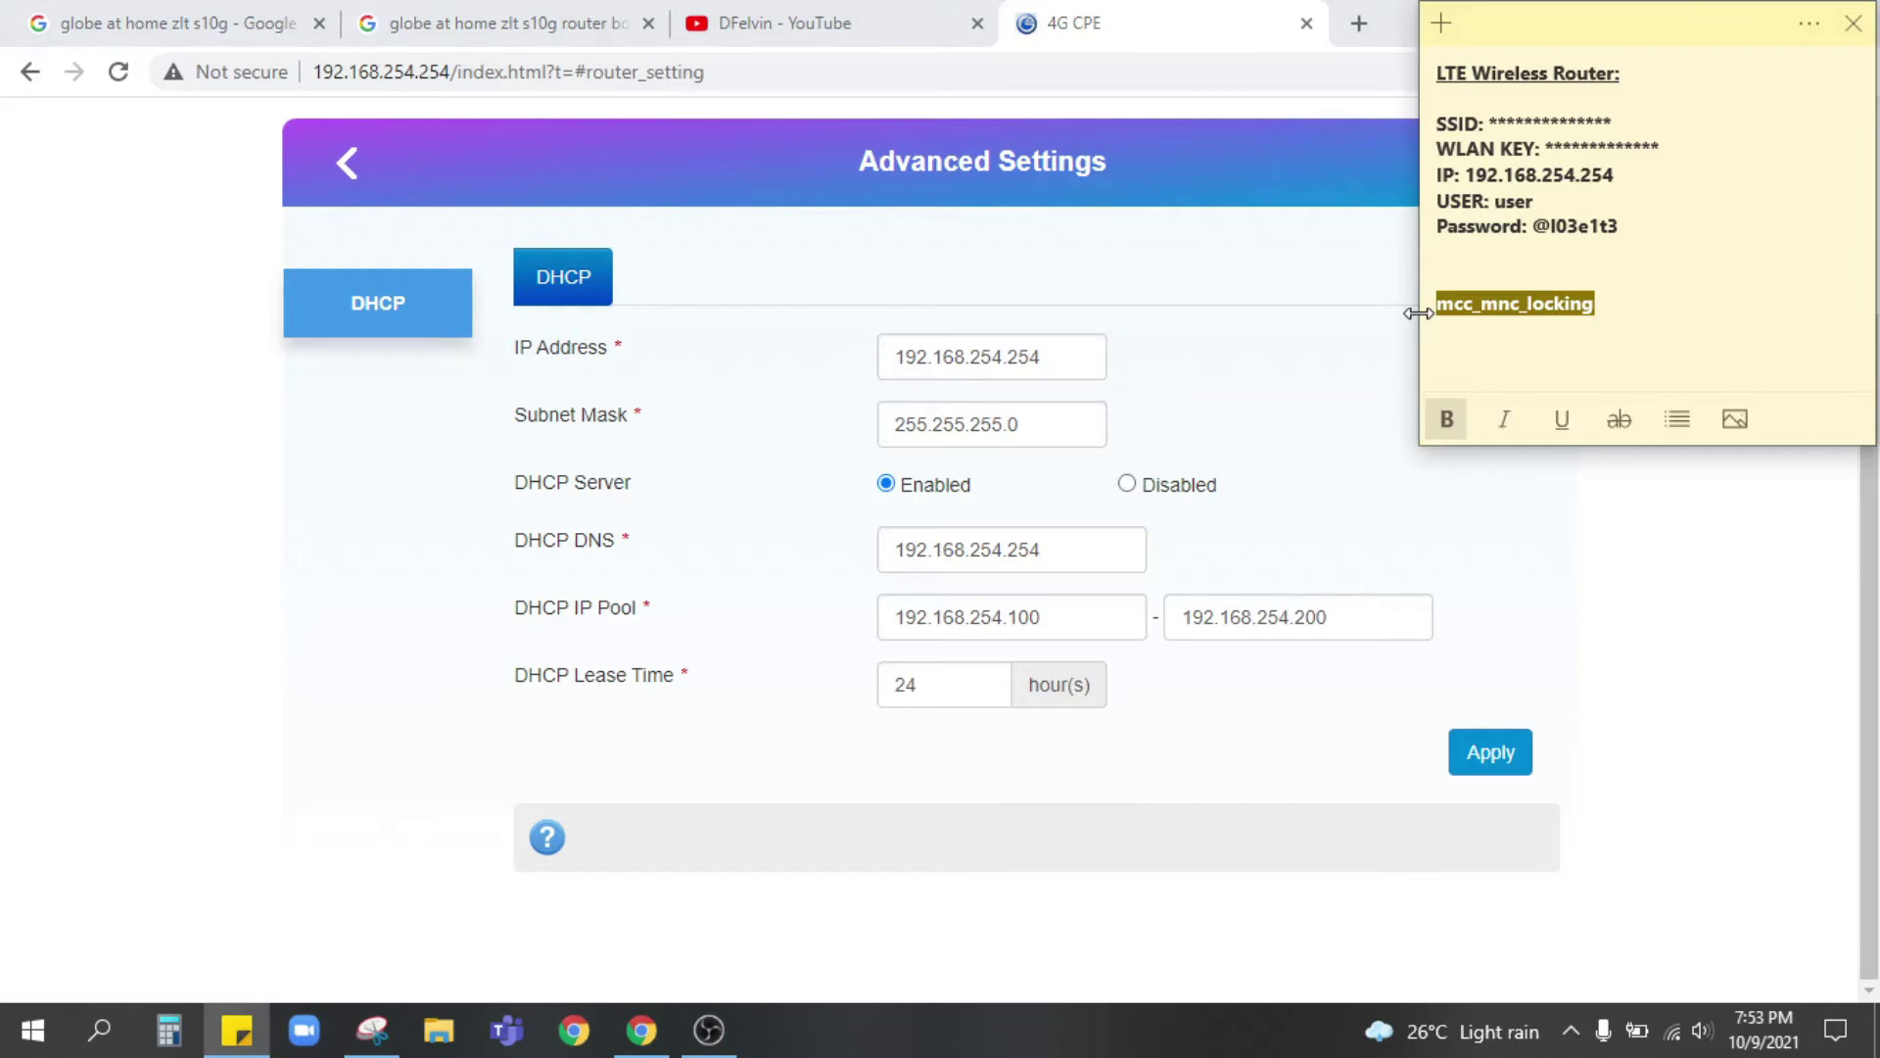
left_click_drag(733, 68, 588, 75)
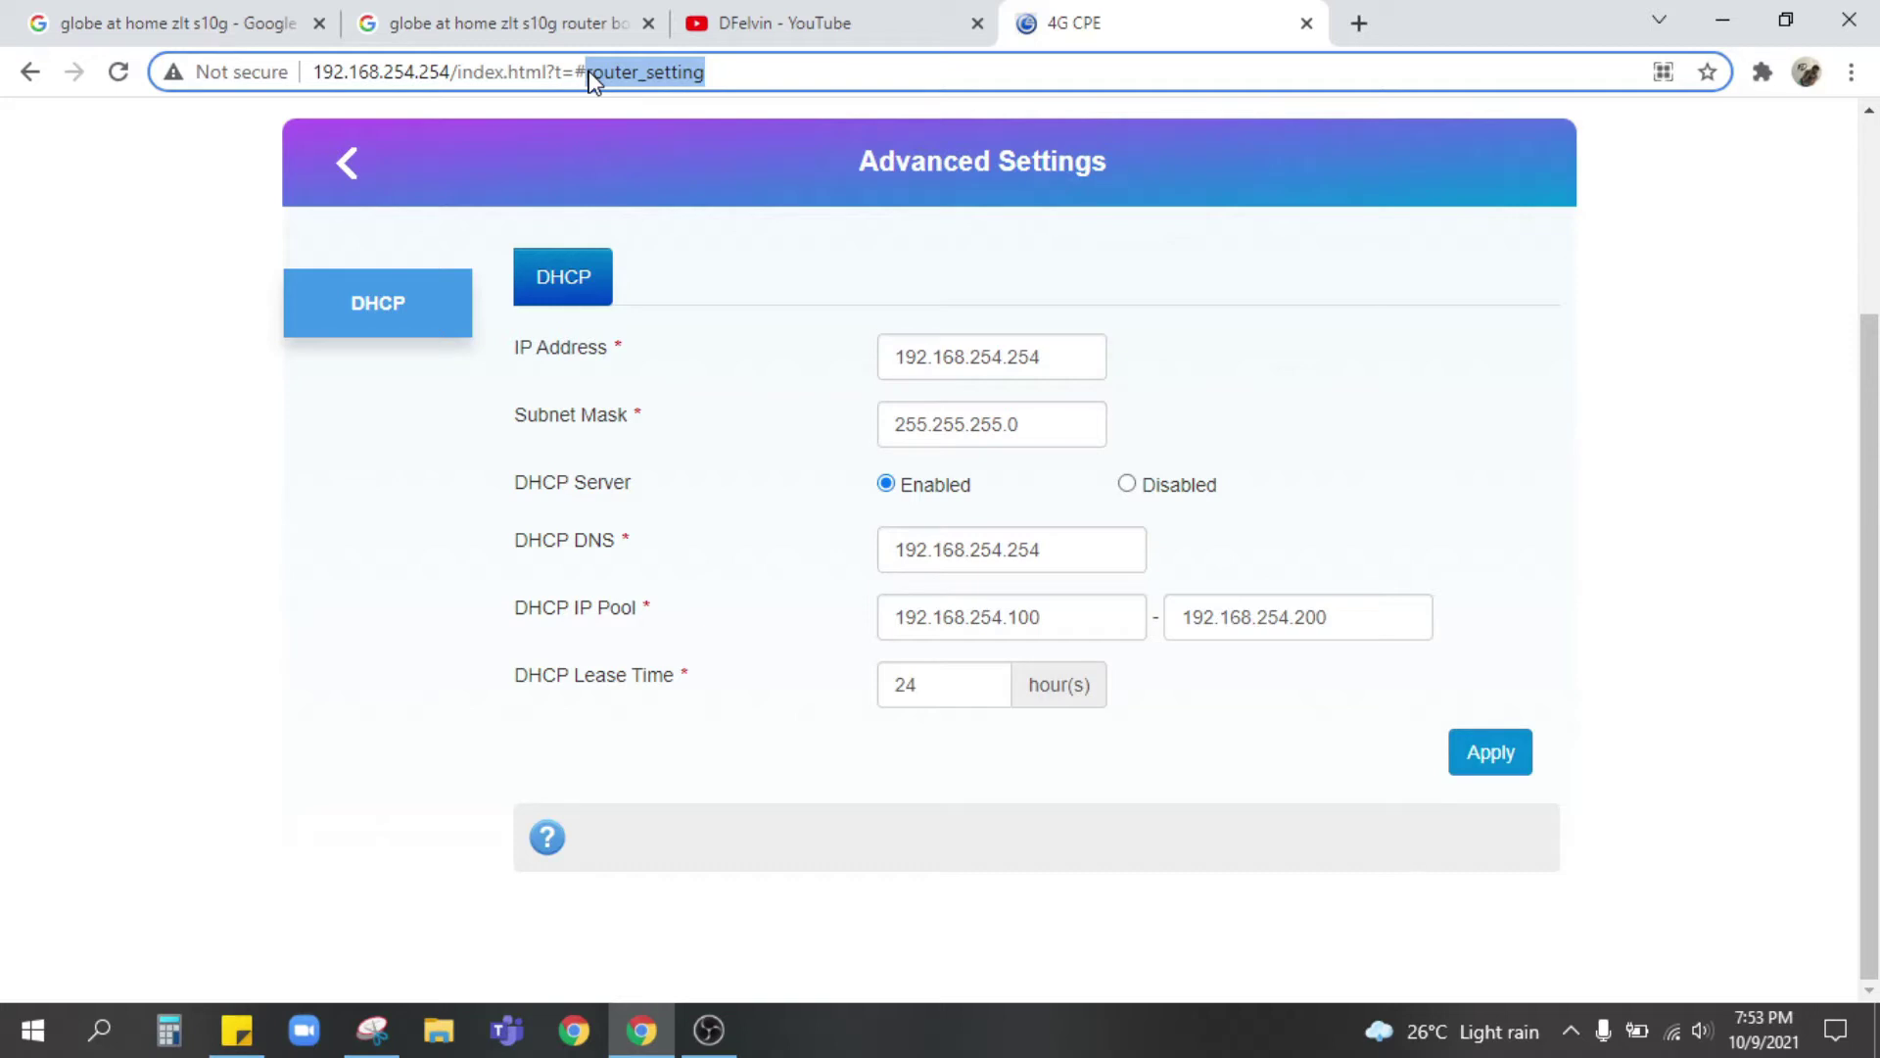
- Swap 'router_setting' for 'mcc_mnc_locking' in the URL and review the 51502, 51591 and 51592 entries
key("ctrl+v")
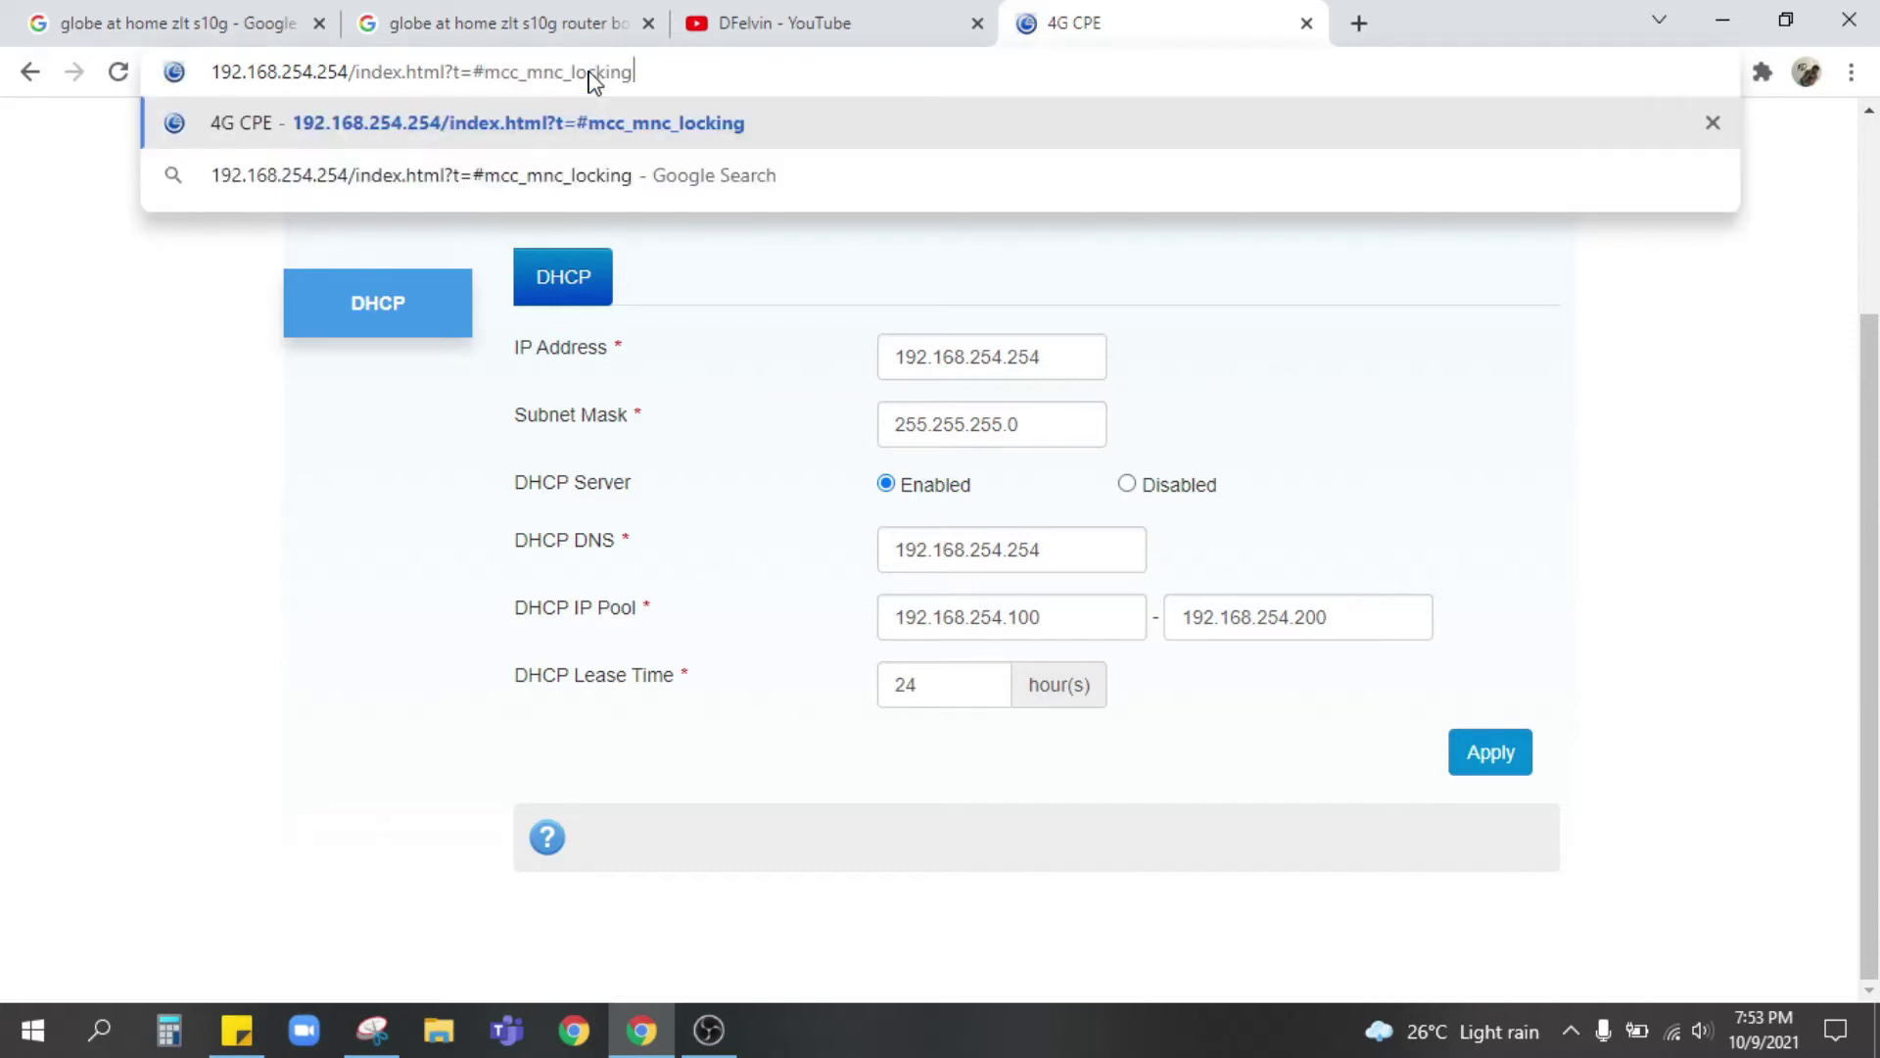
key("ctrl+z")
key("ctrl+v")
key("Return")
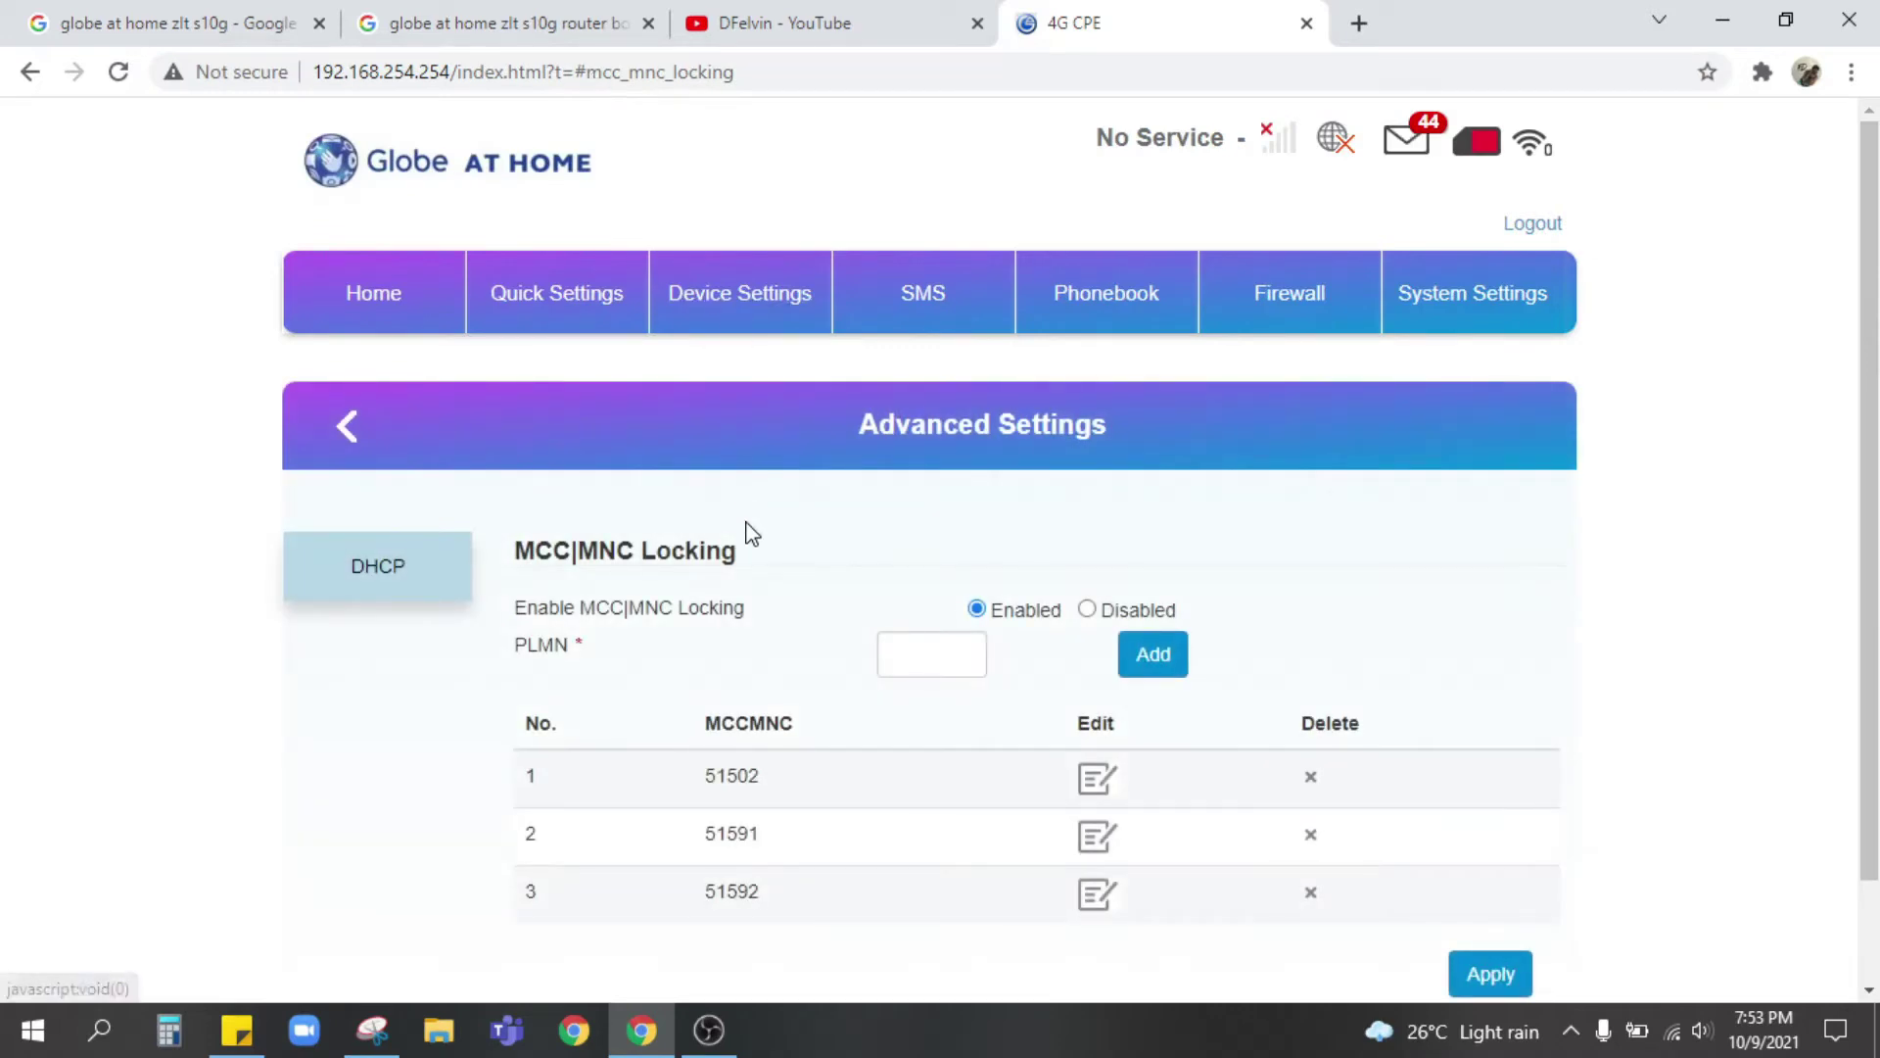
scroll(750, 534, "down", 1)
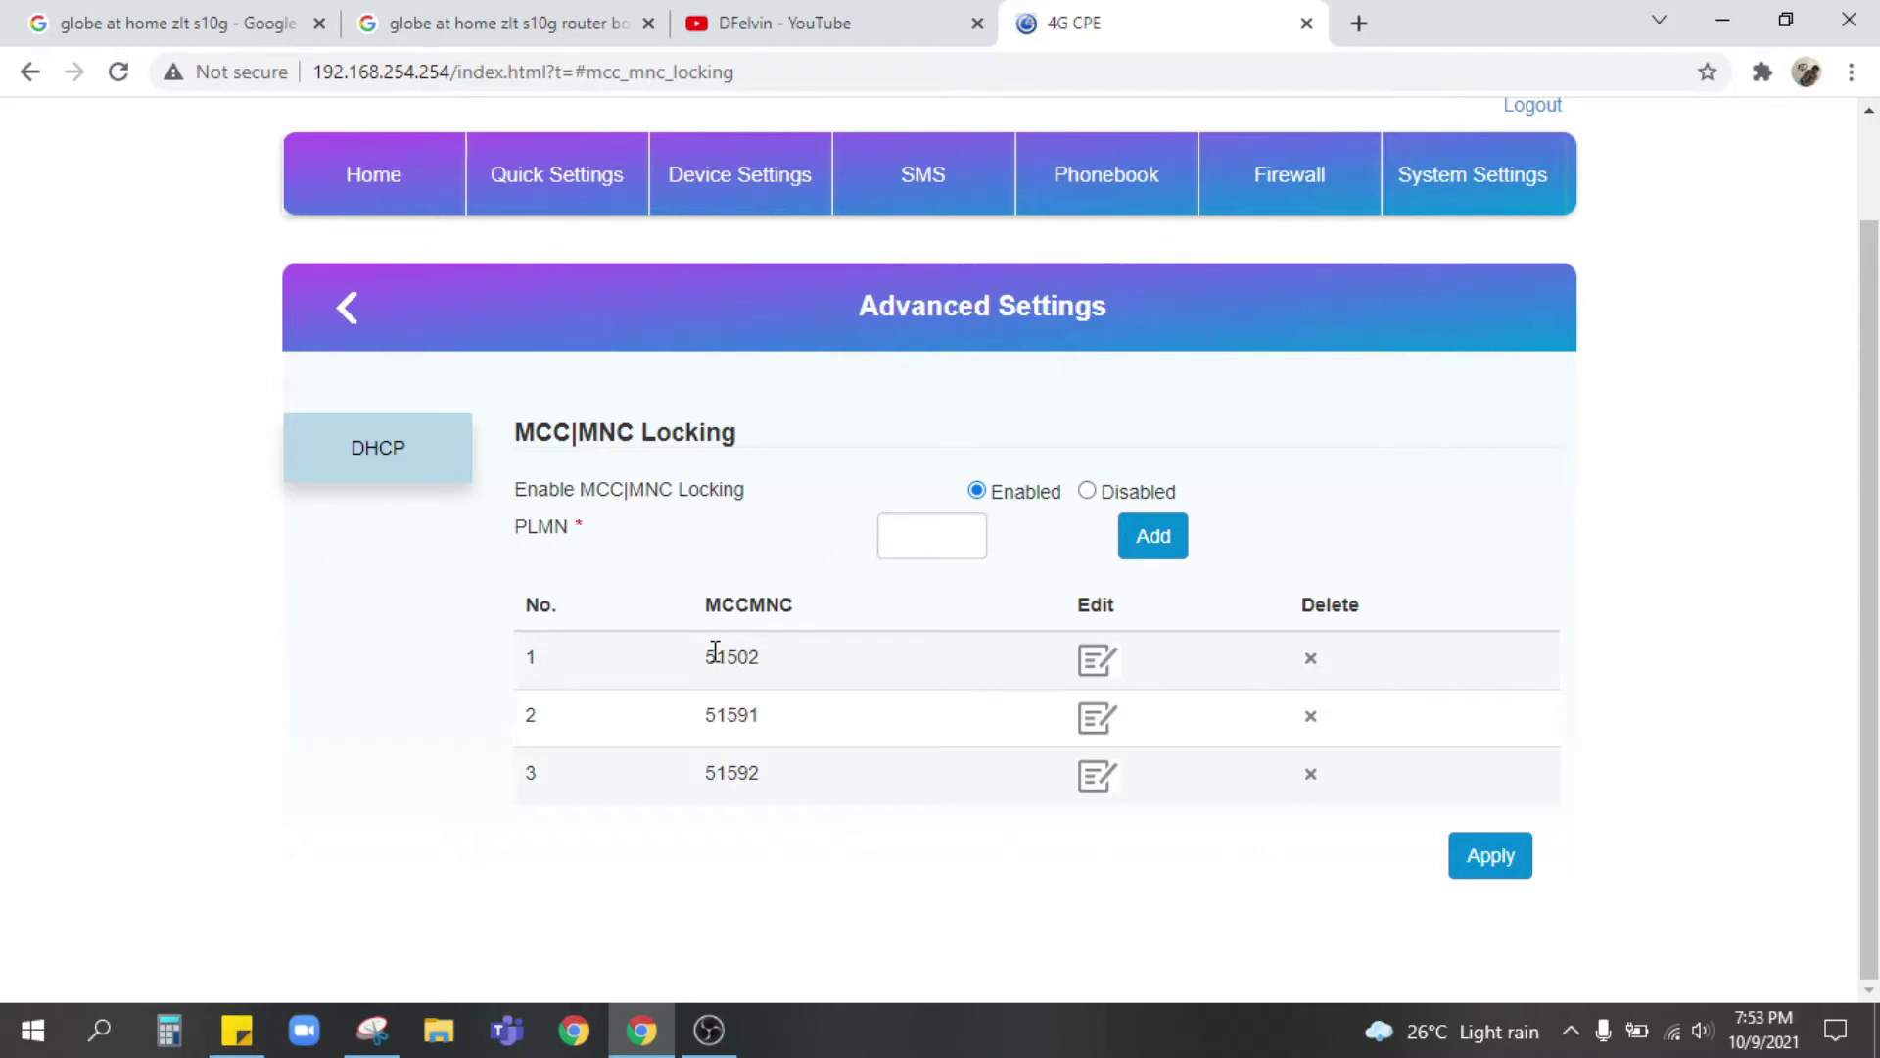
left_click_drag(705, 655, 761, 664)
left_click(777, 669)
left_click(249, 1048)
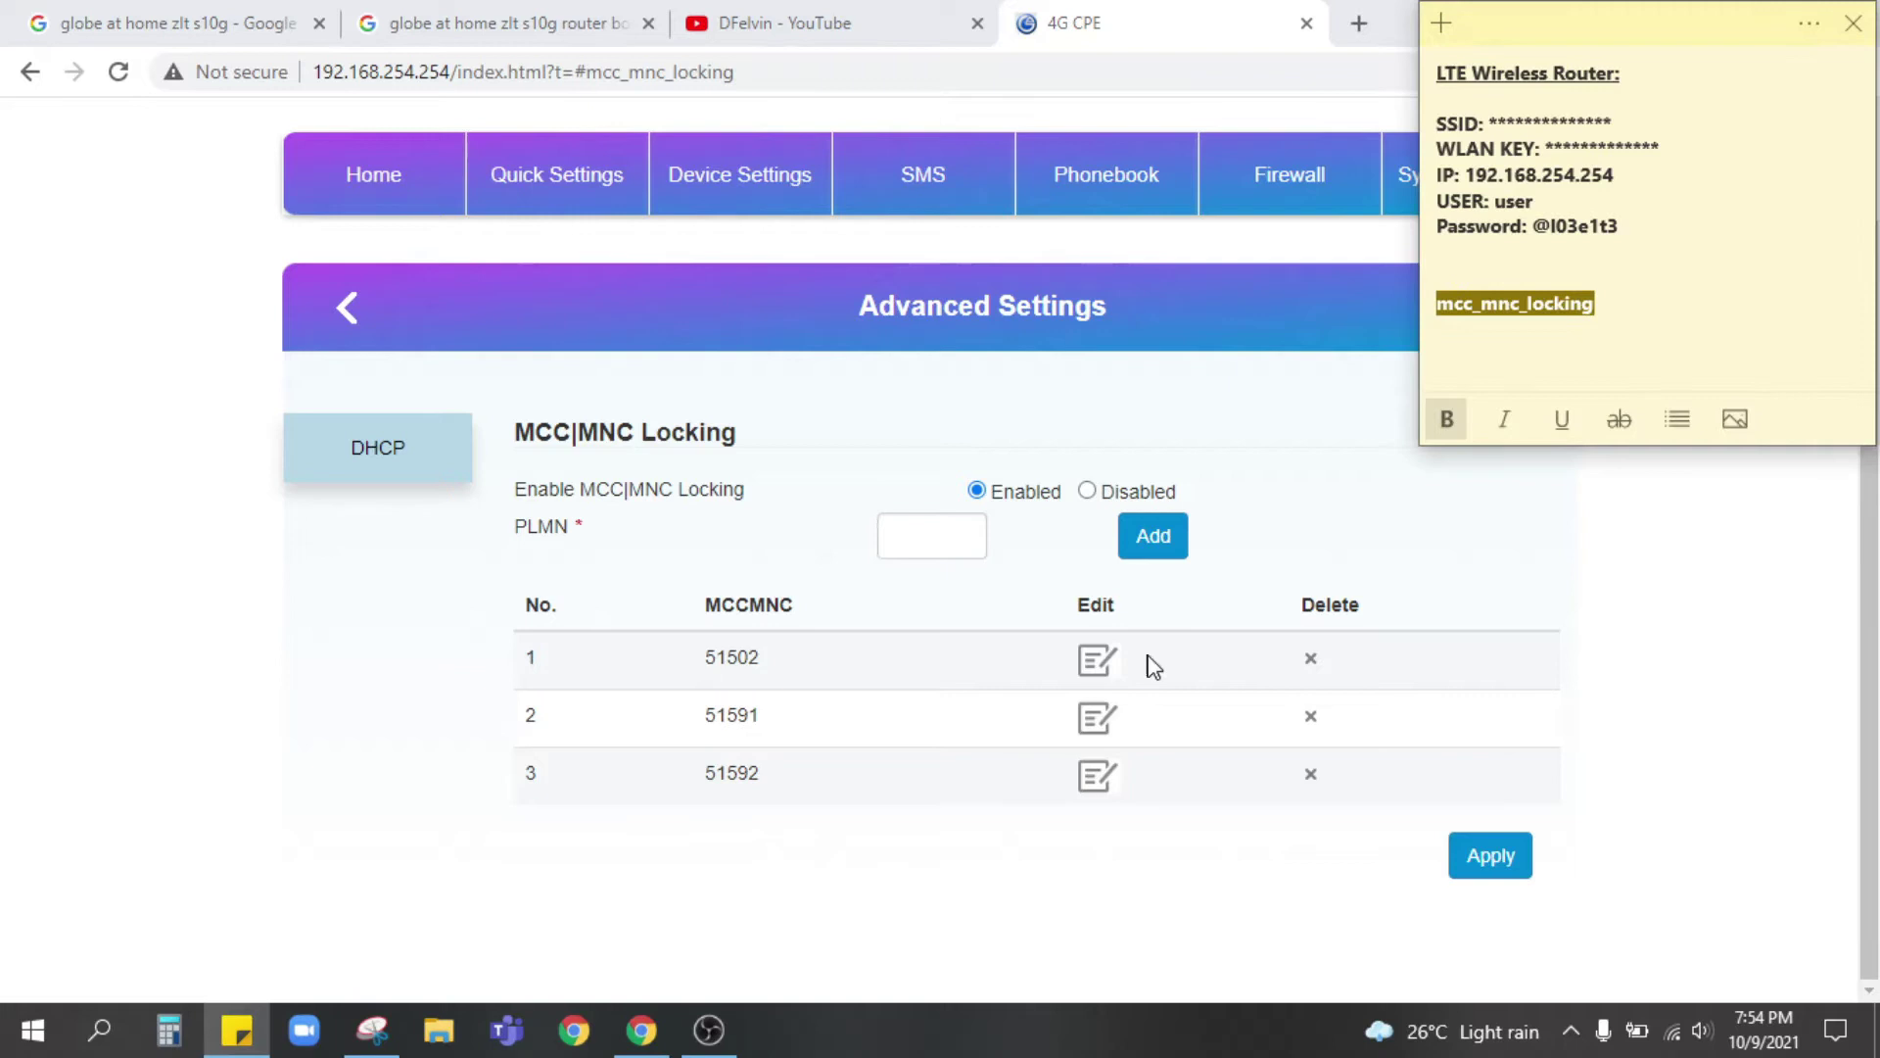
- Look up 515 02 Globe, 515 03 Smart and 515 05 SUN in the Snipping Tool capture
left_click(372, 1031)
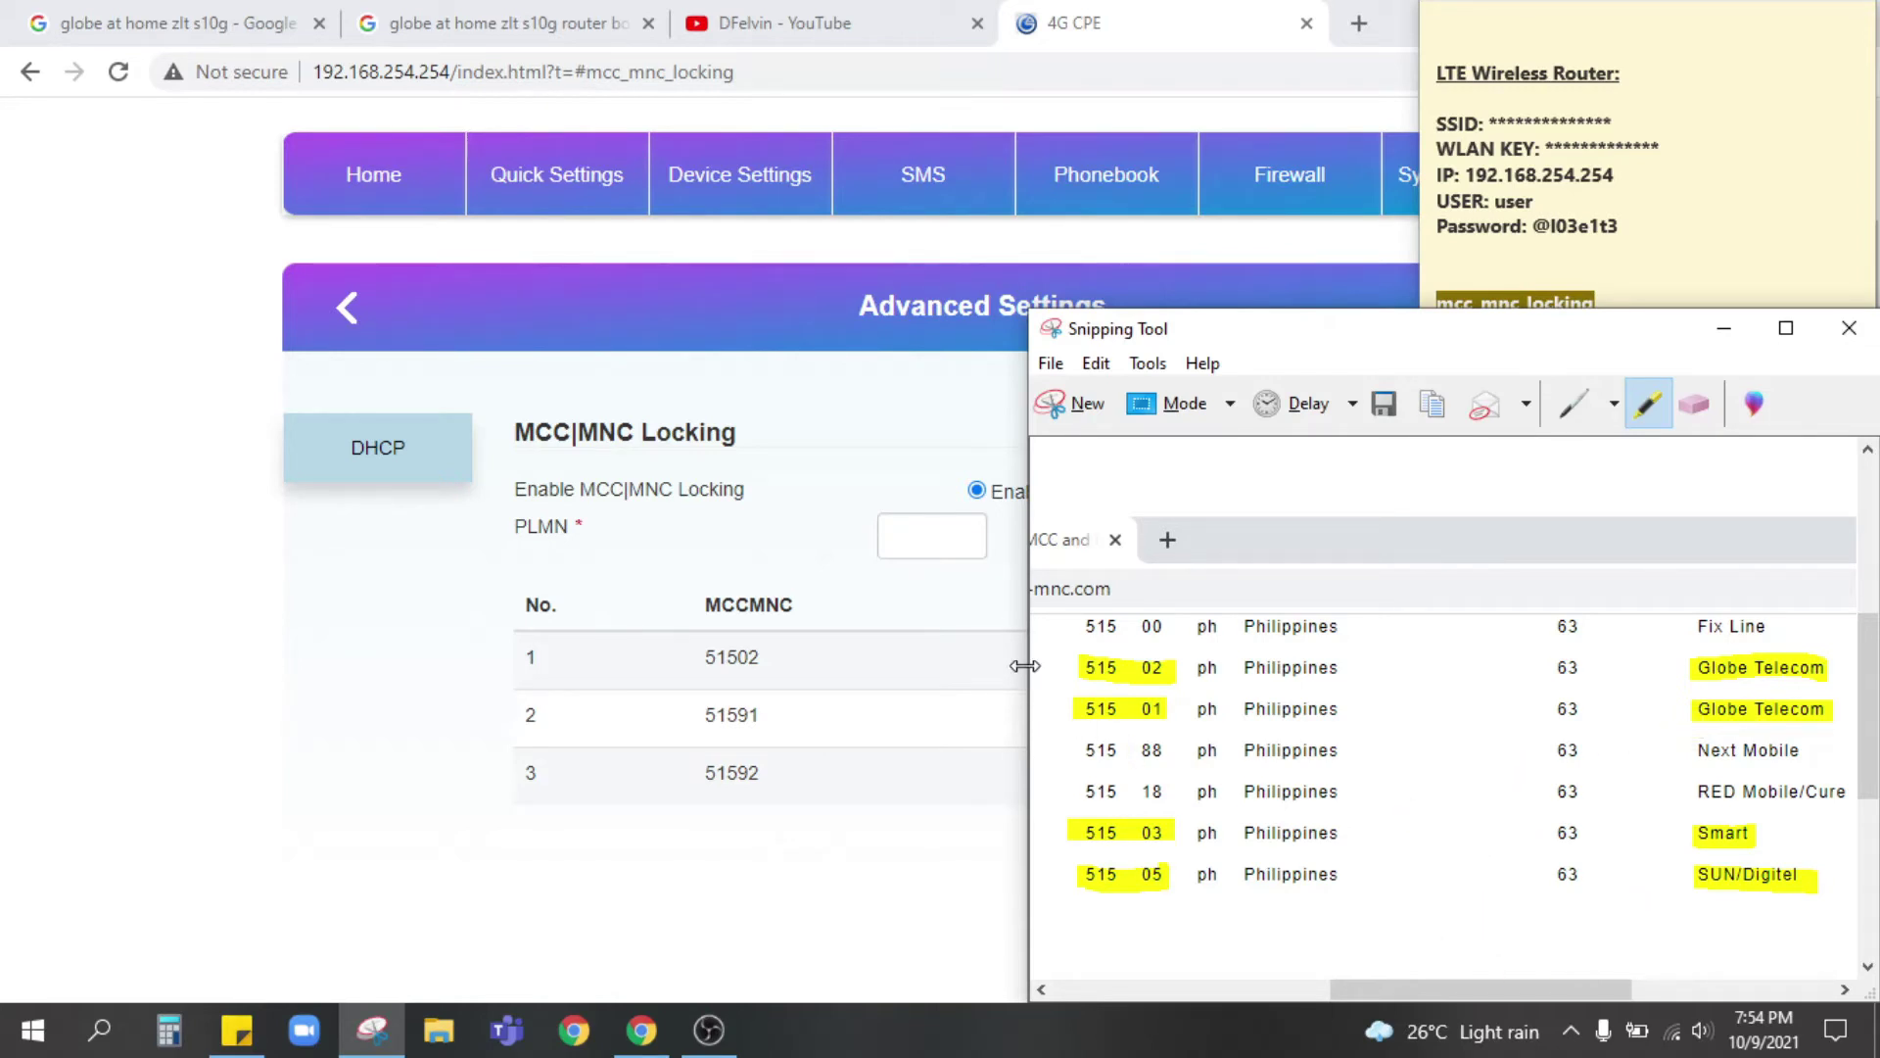
left_click_drag(1025, 666, 937, 666)
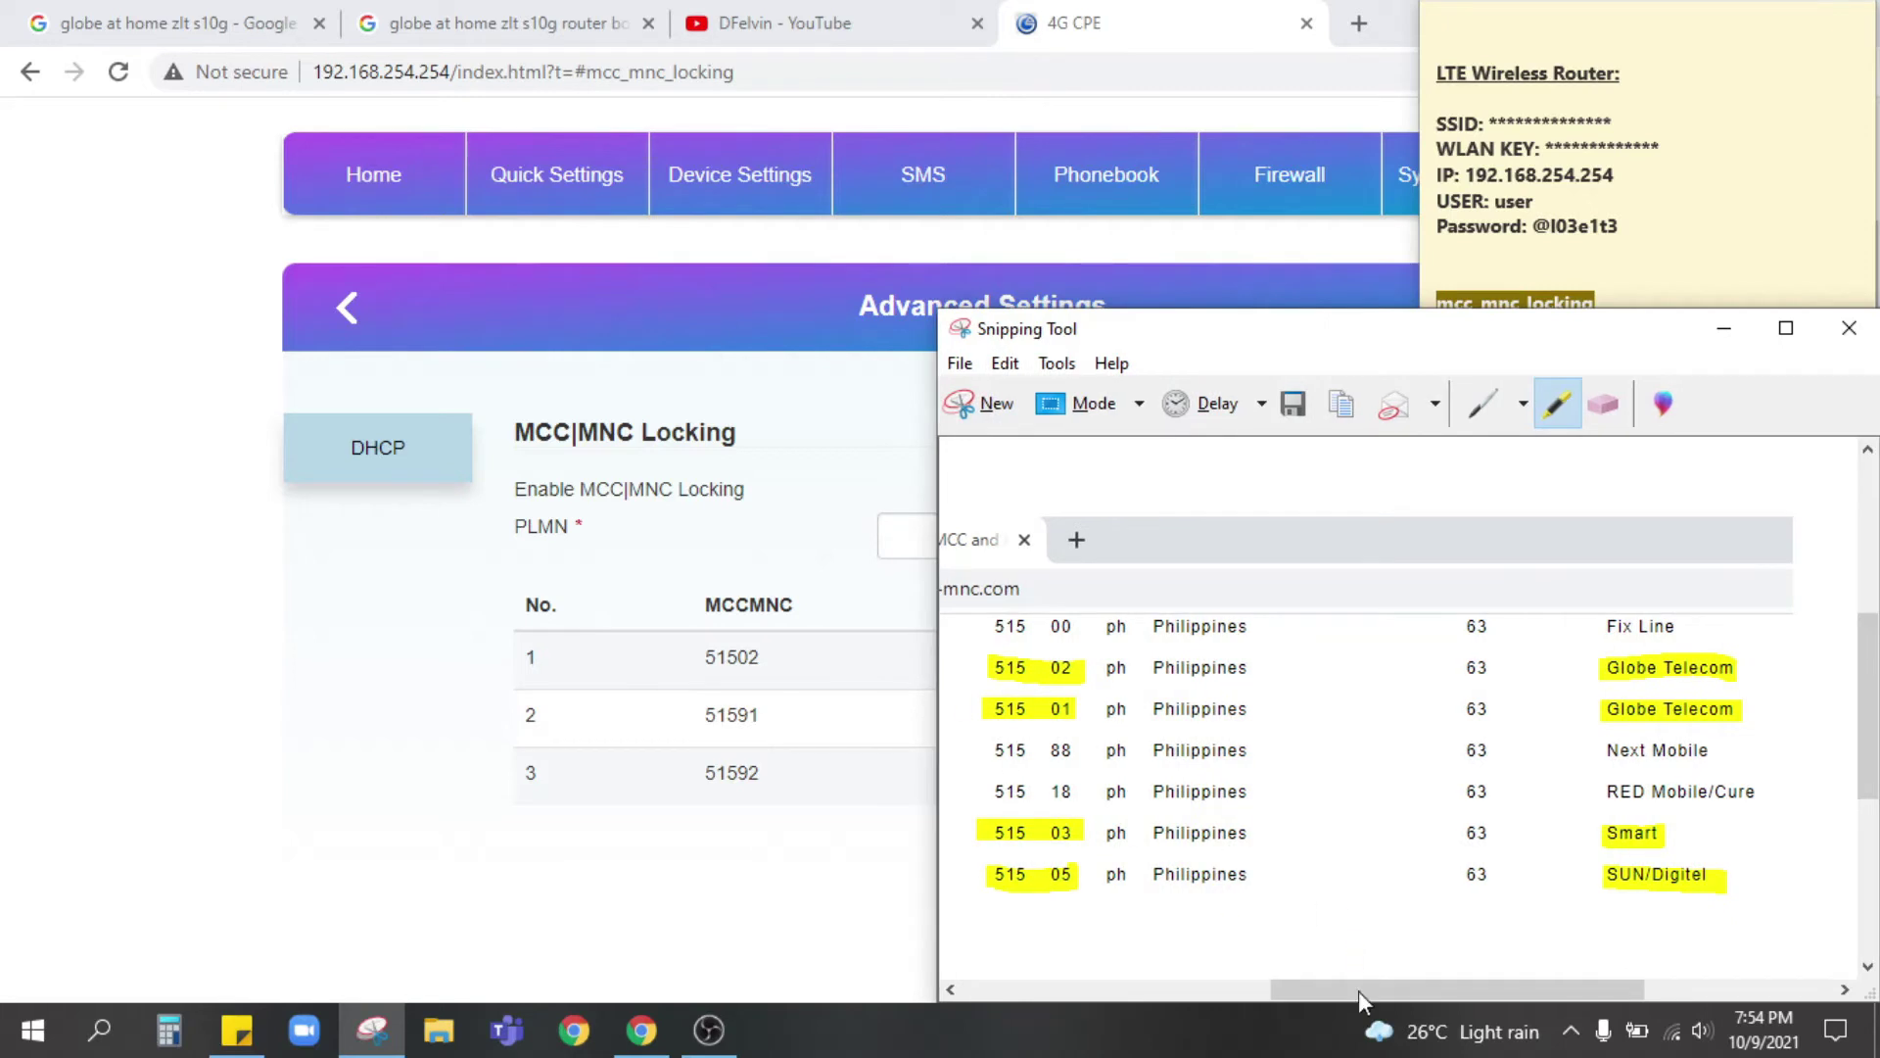
left_click_drag(1330, 997, 1267, 997)
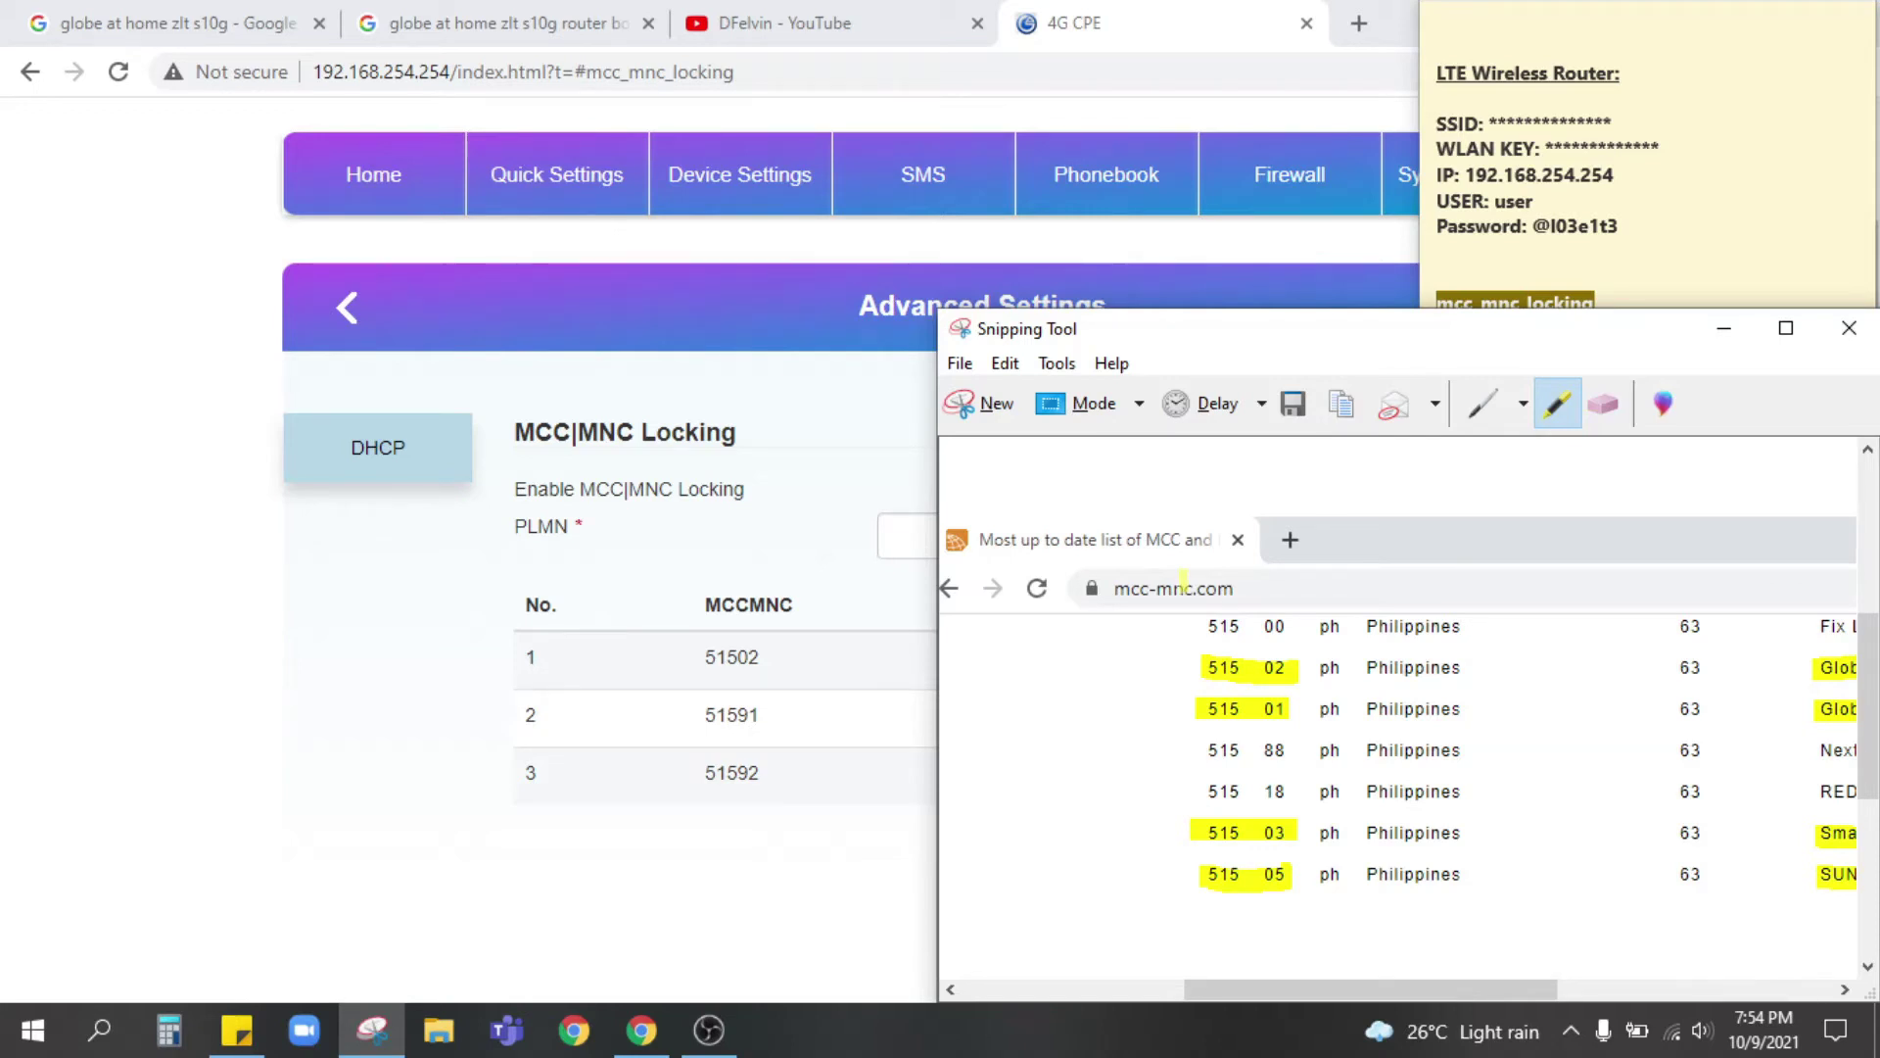
- Set MCC|MNC locking to Disabled and delete the 51591 and 51592 entries
left_click(791, 749)
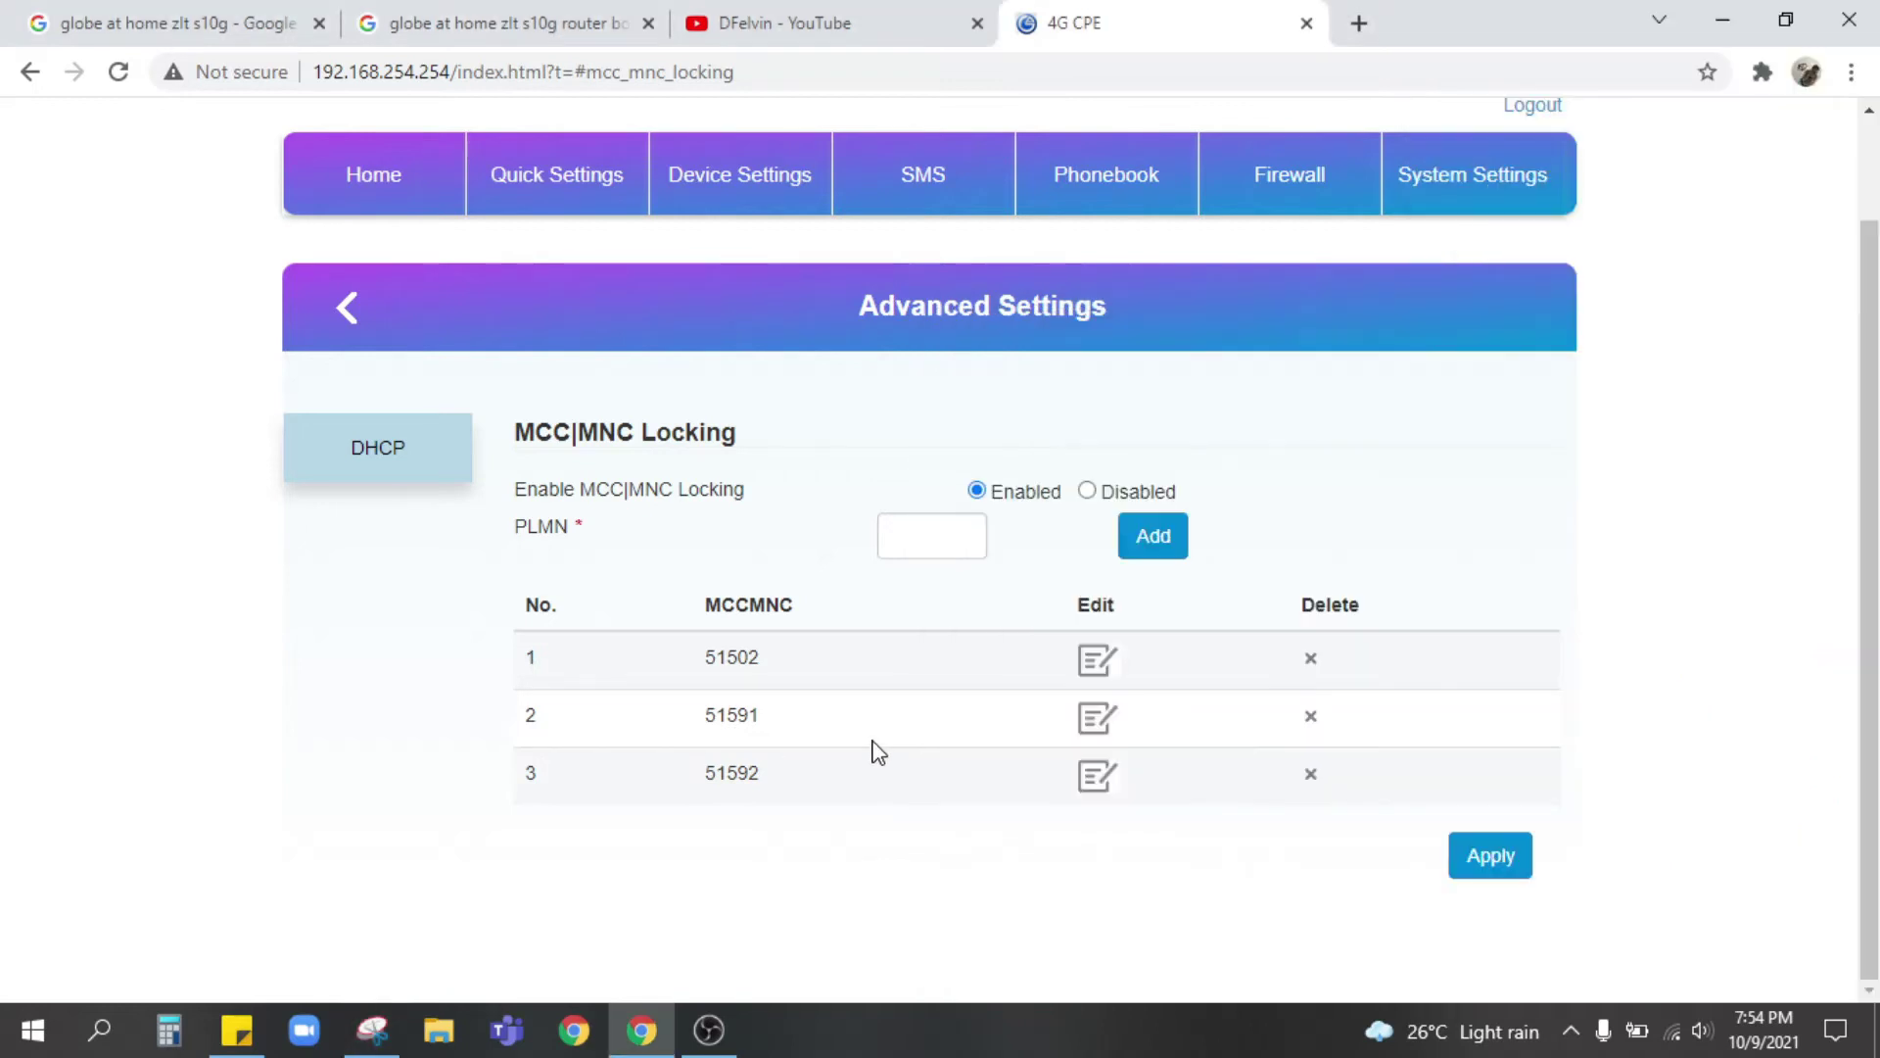
left_click(1087, 491)
left_click(1308, 718)
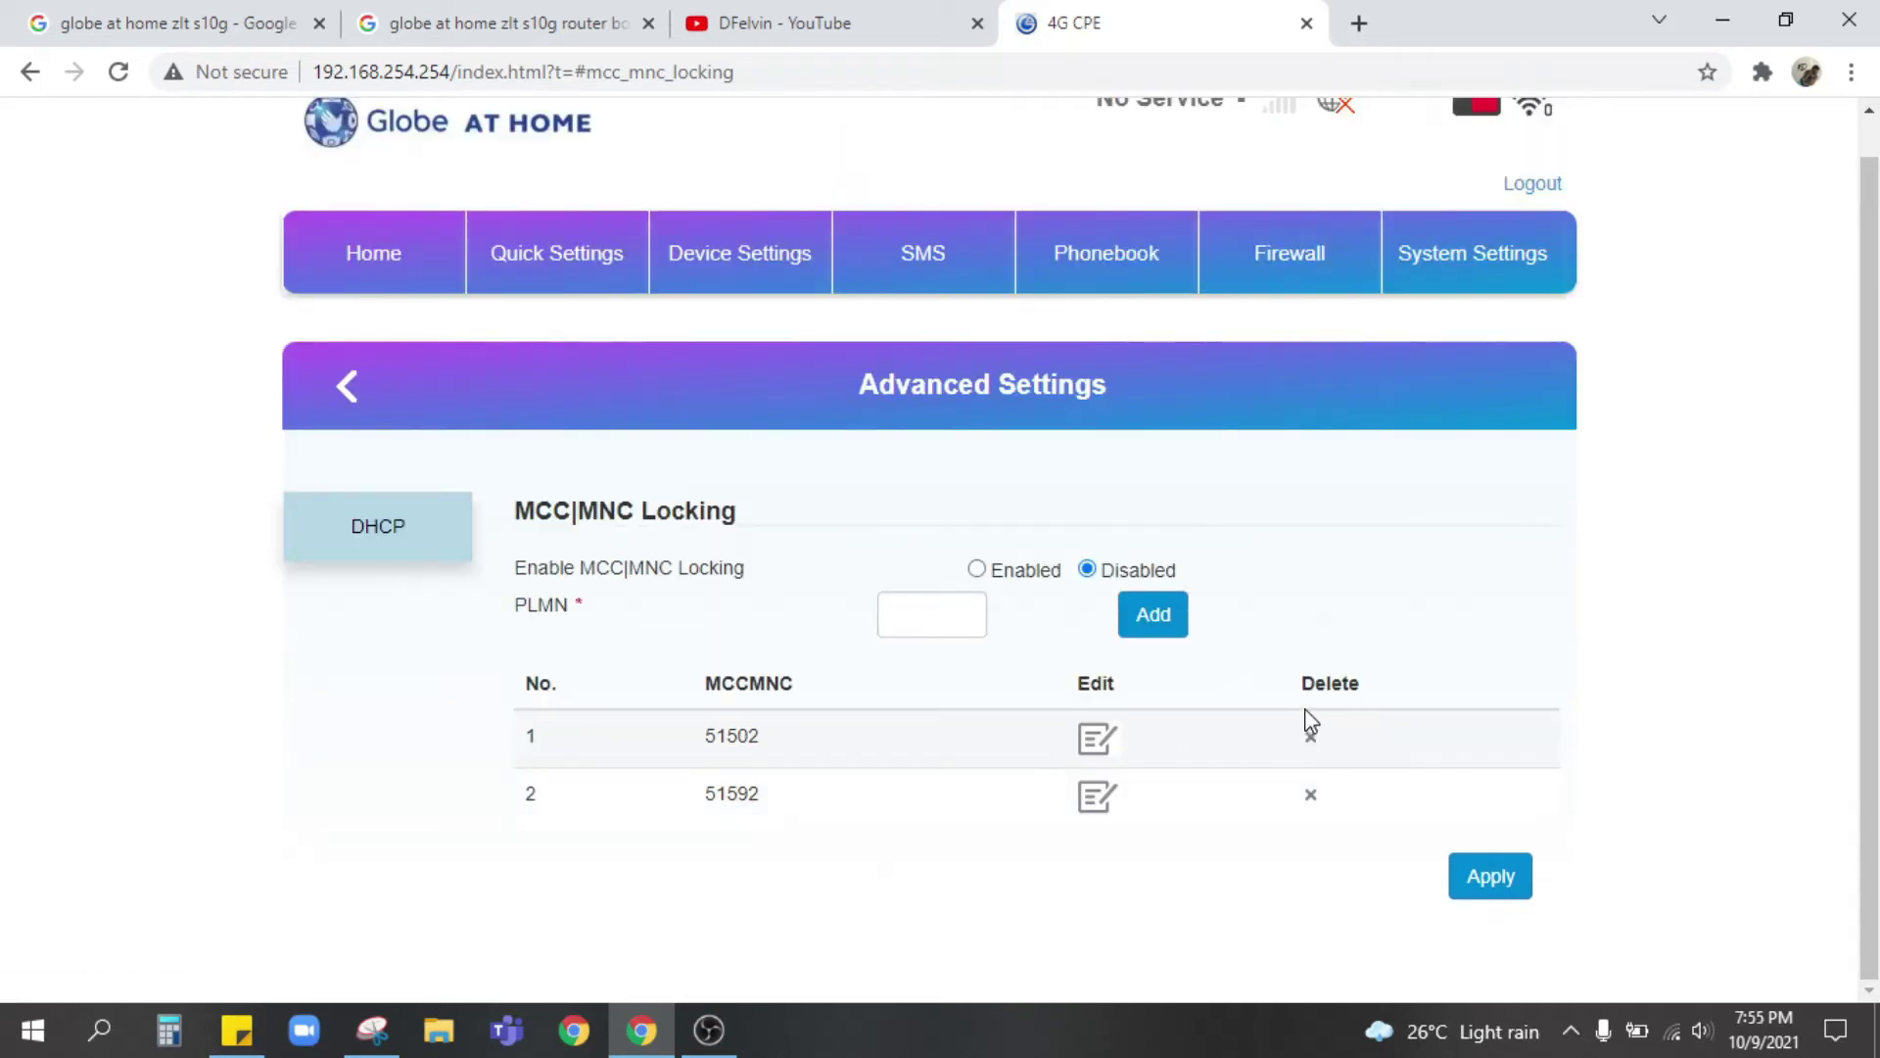
left_click(1309, 793)
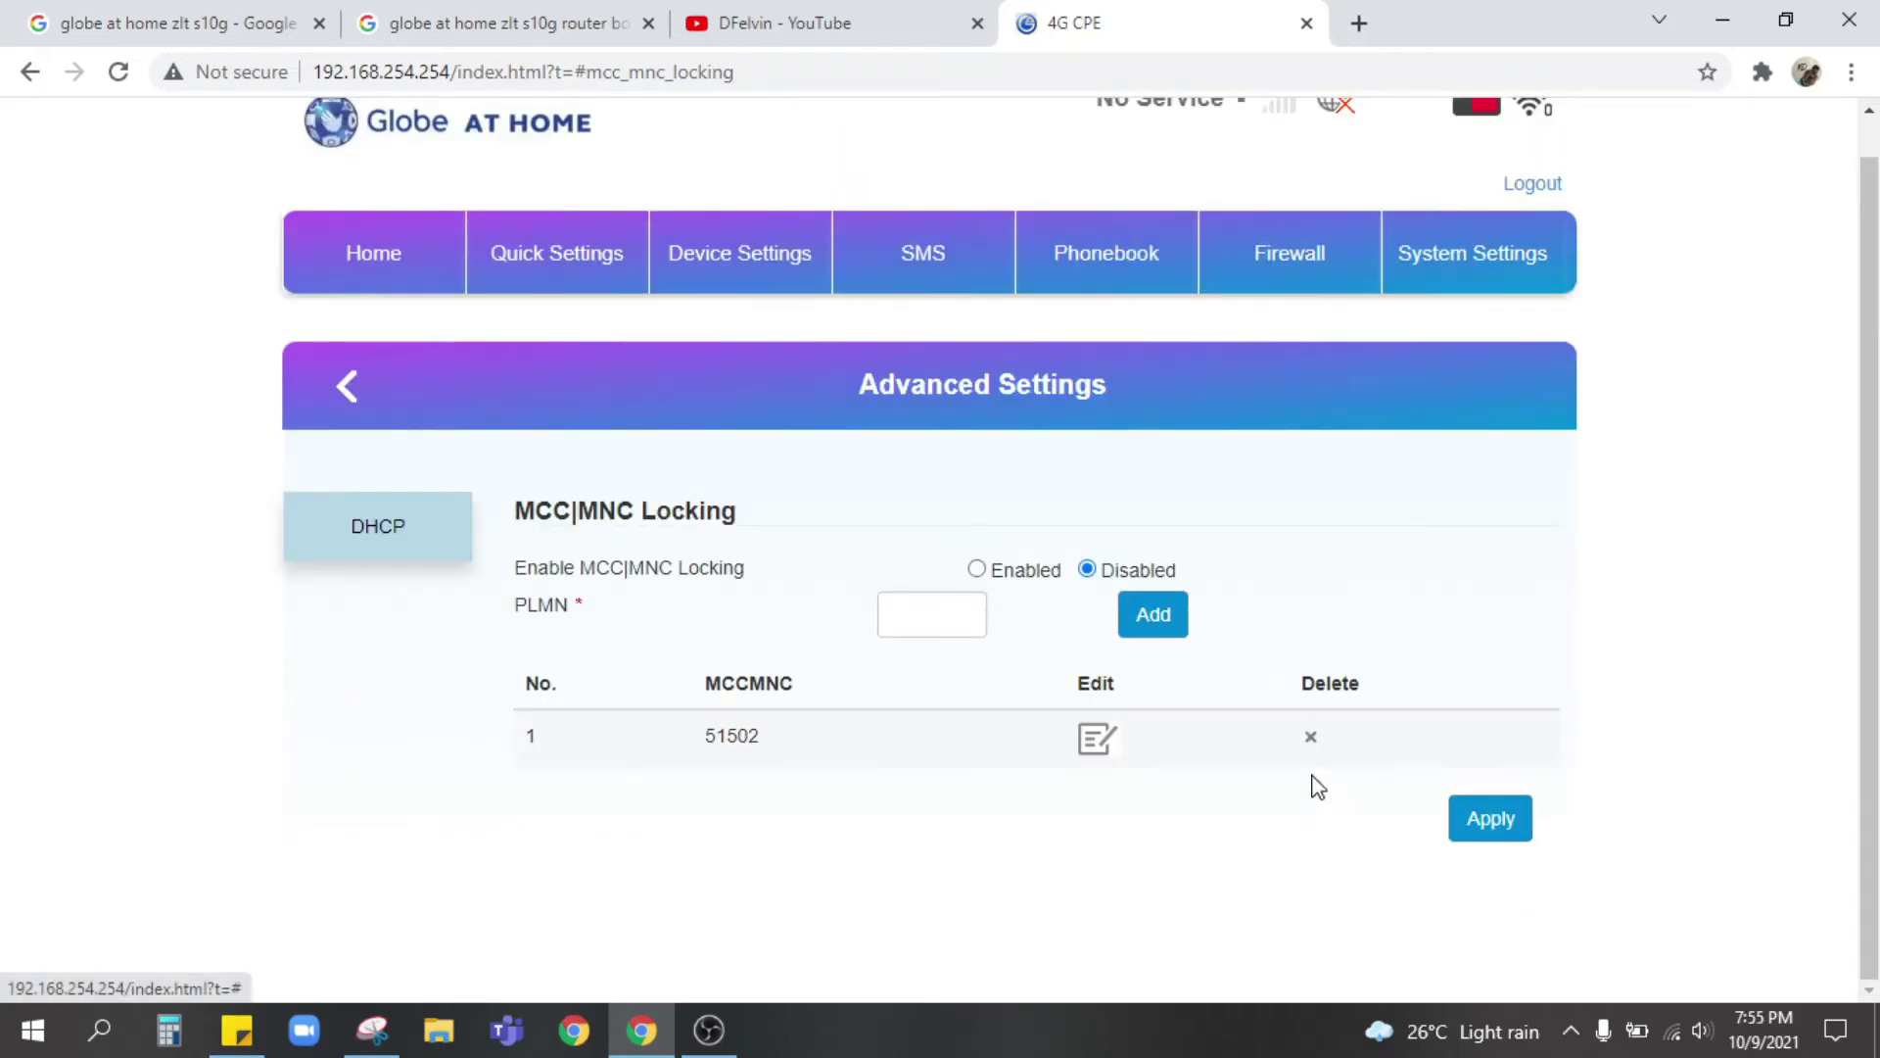
- Recheck the operator codes in the Snipping Tool capture before entering a new code
left_click(374, 1026)
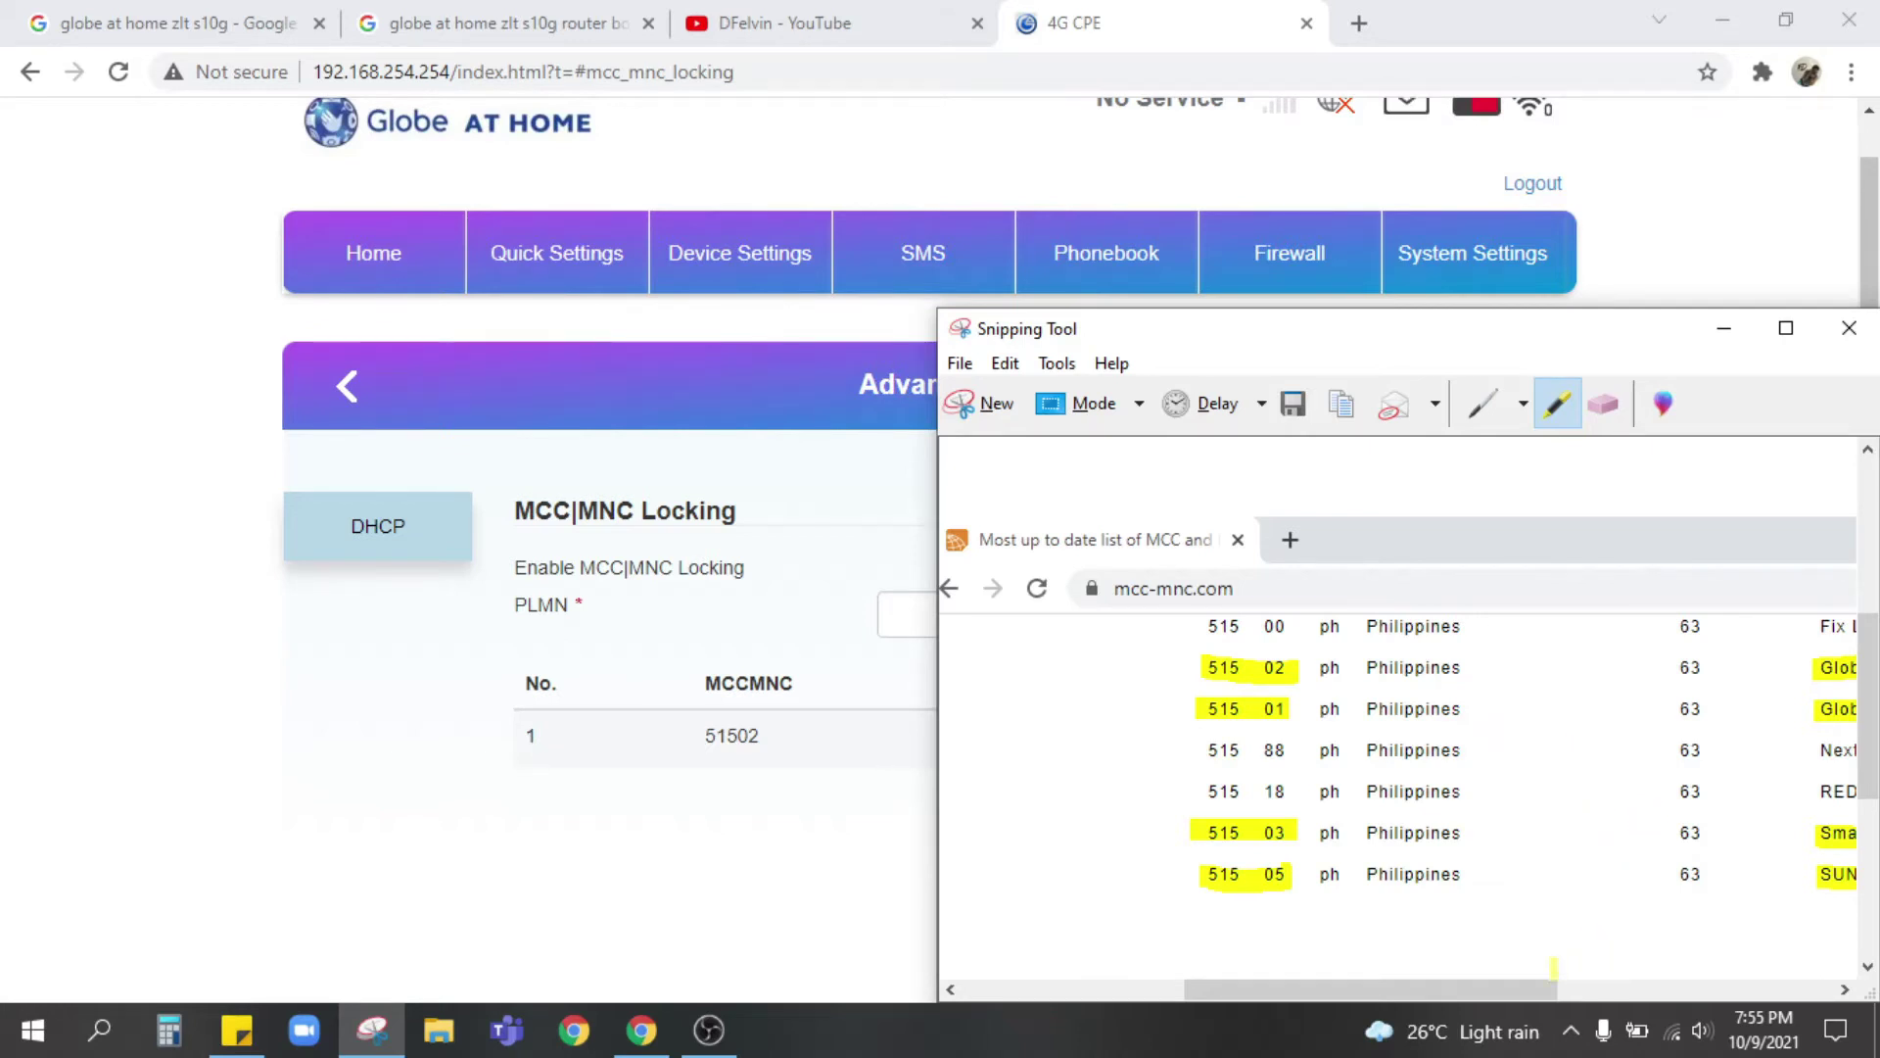
left_click_drag(1523, 987, 1600, 993)
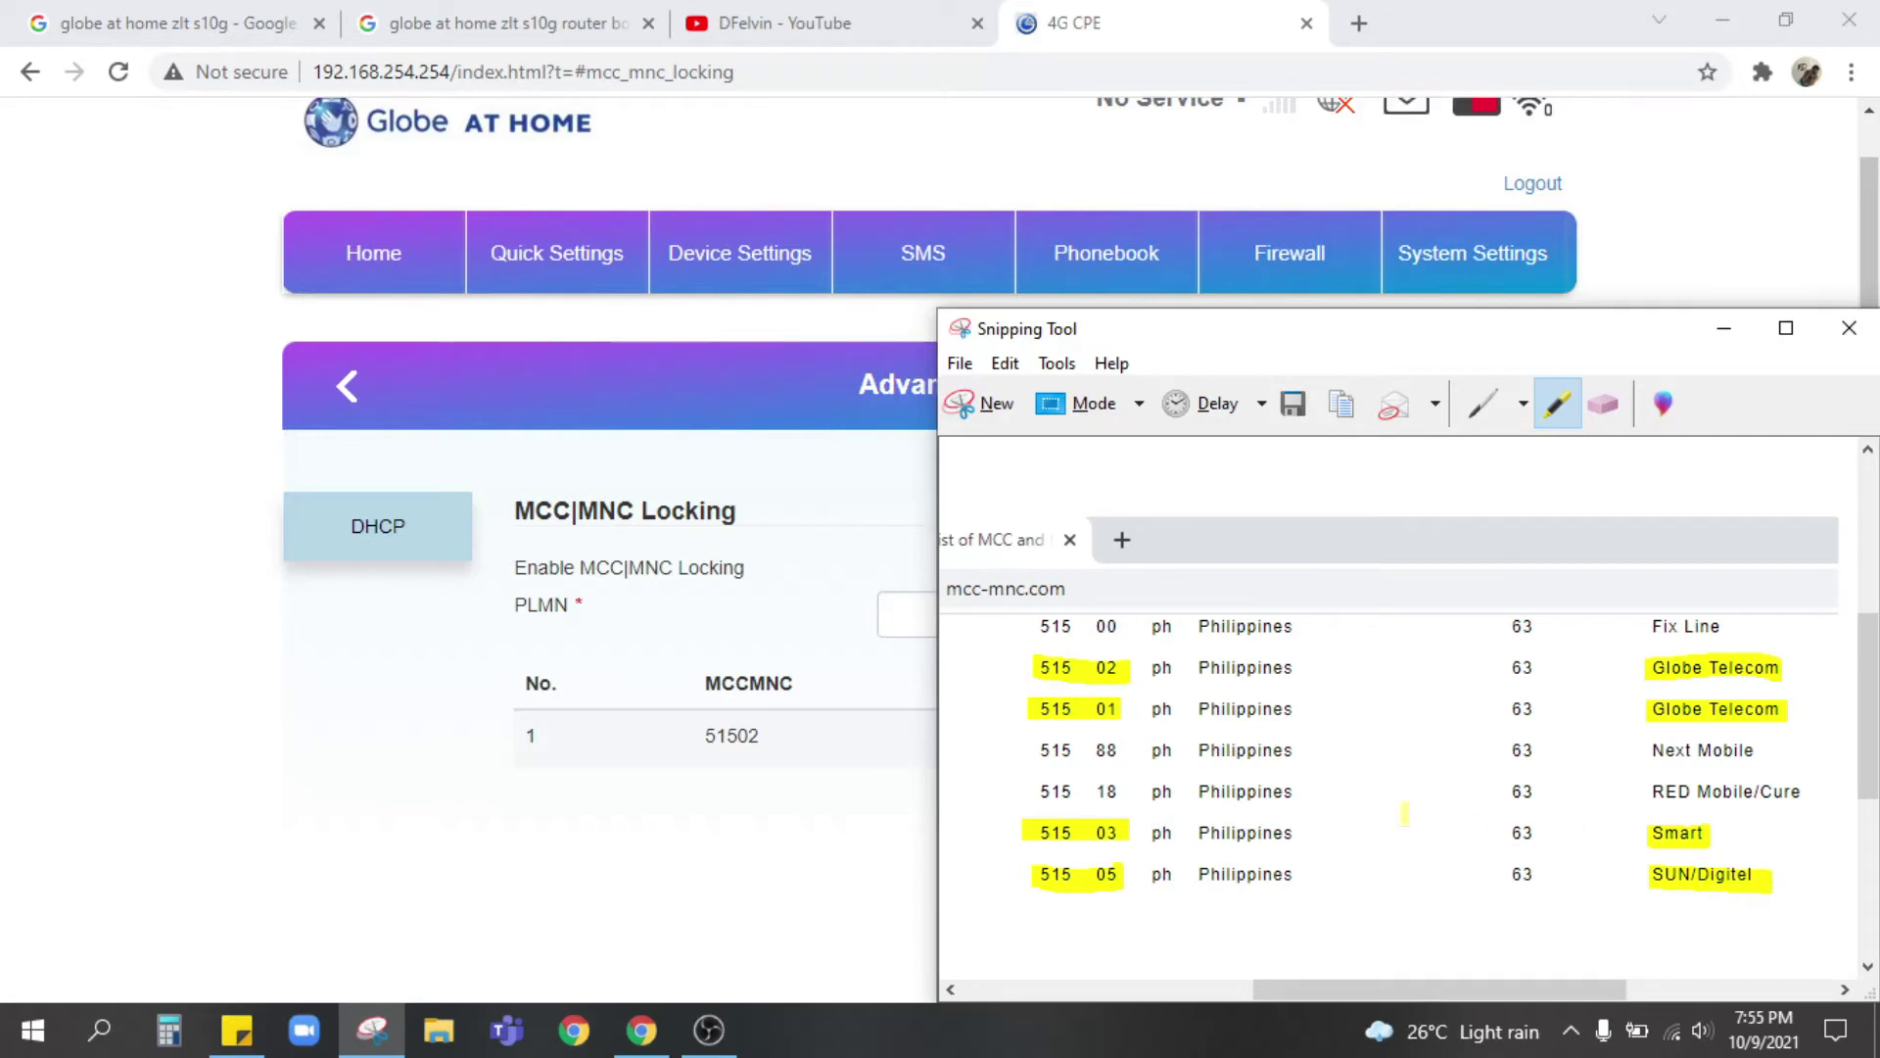
left_click(910, 615)
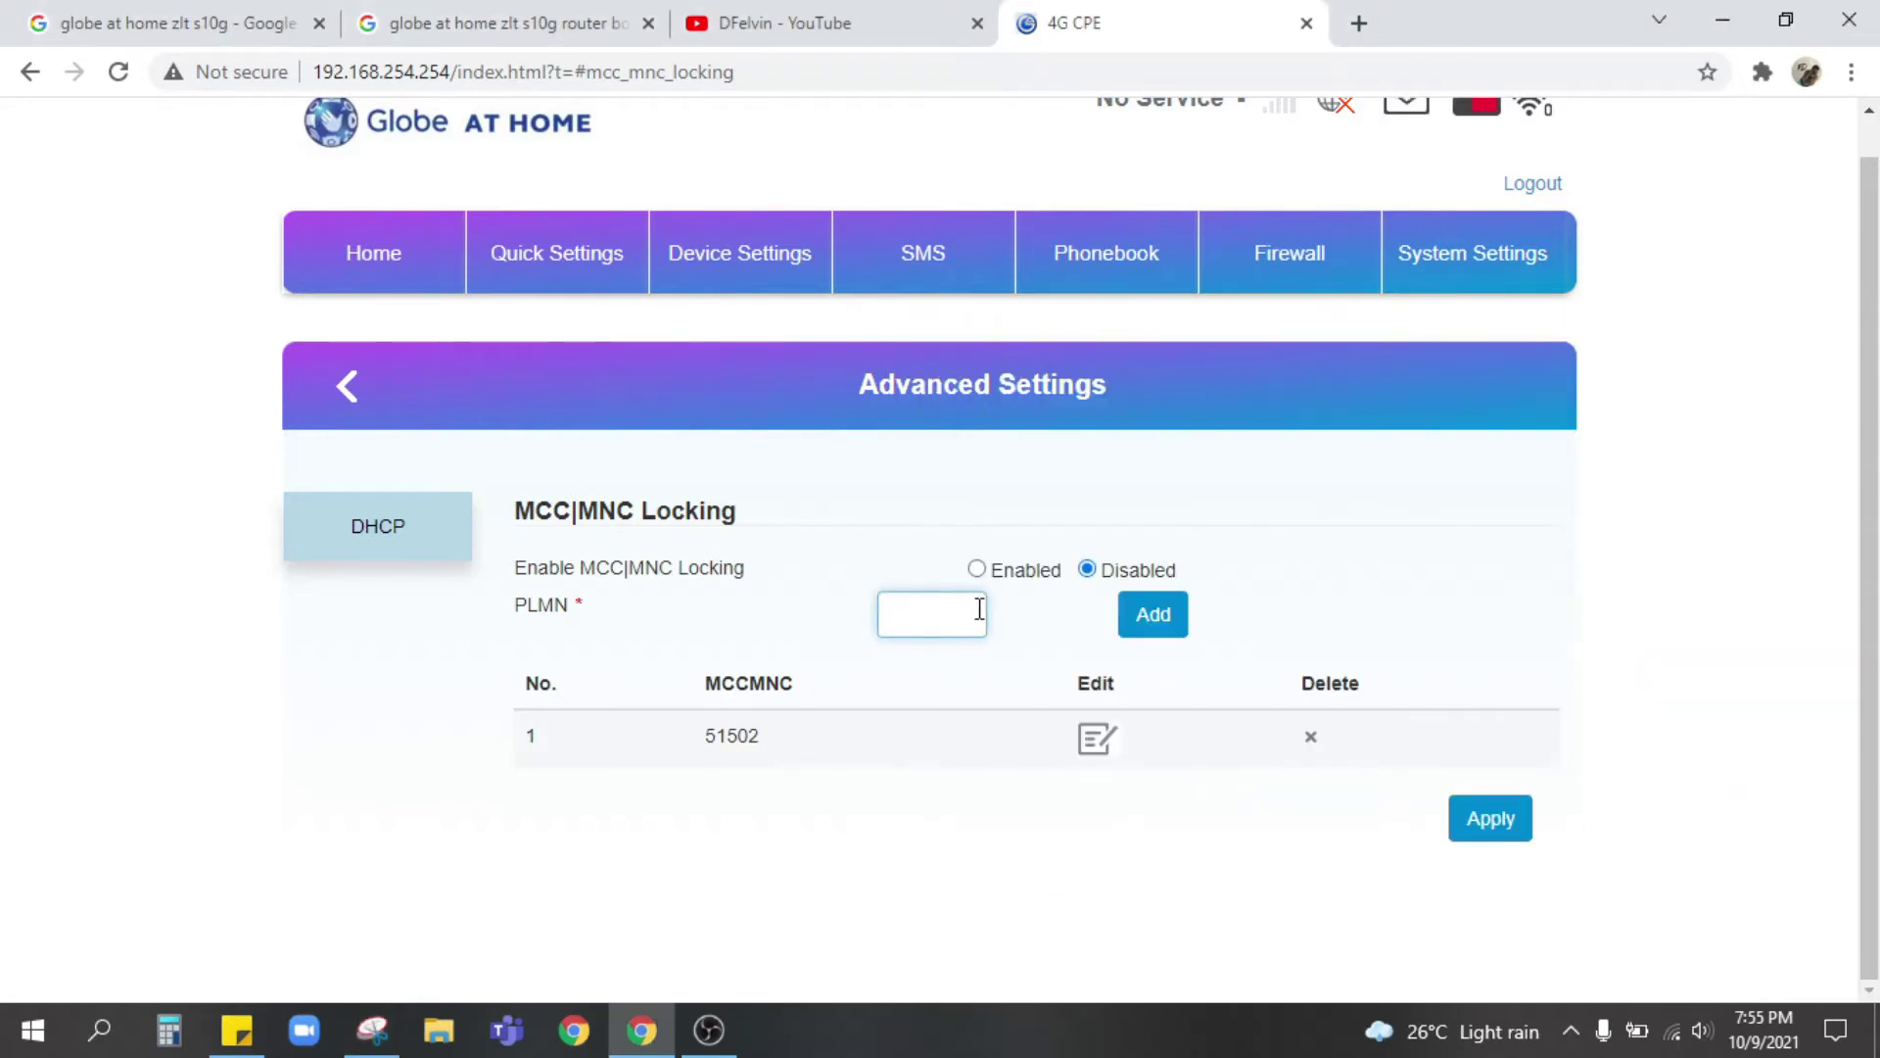
- Add 51503 to the lock list and compare it against the operator code capture
type("51503")
left_click(1170, 627)
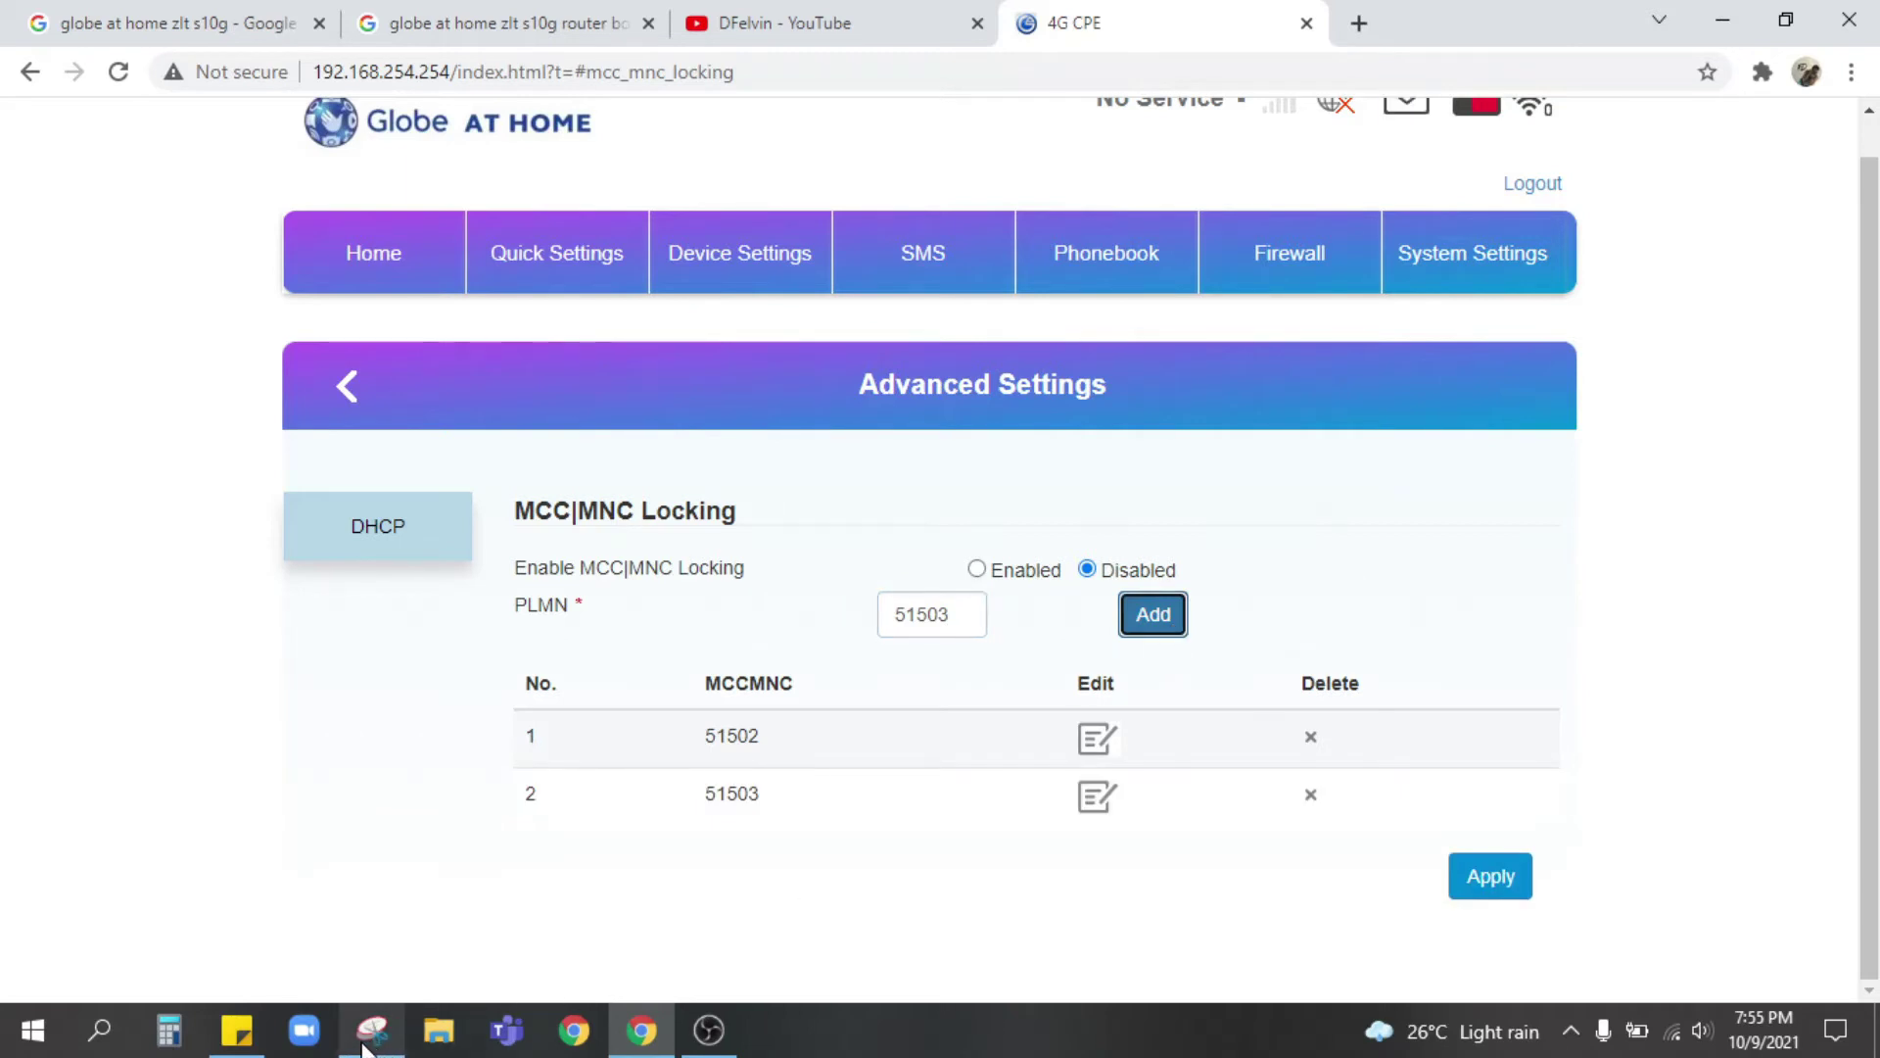
left_click(362, 1041)
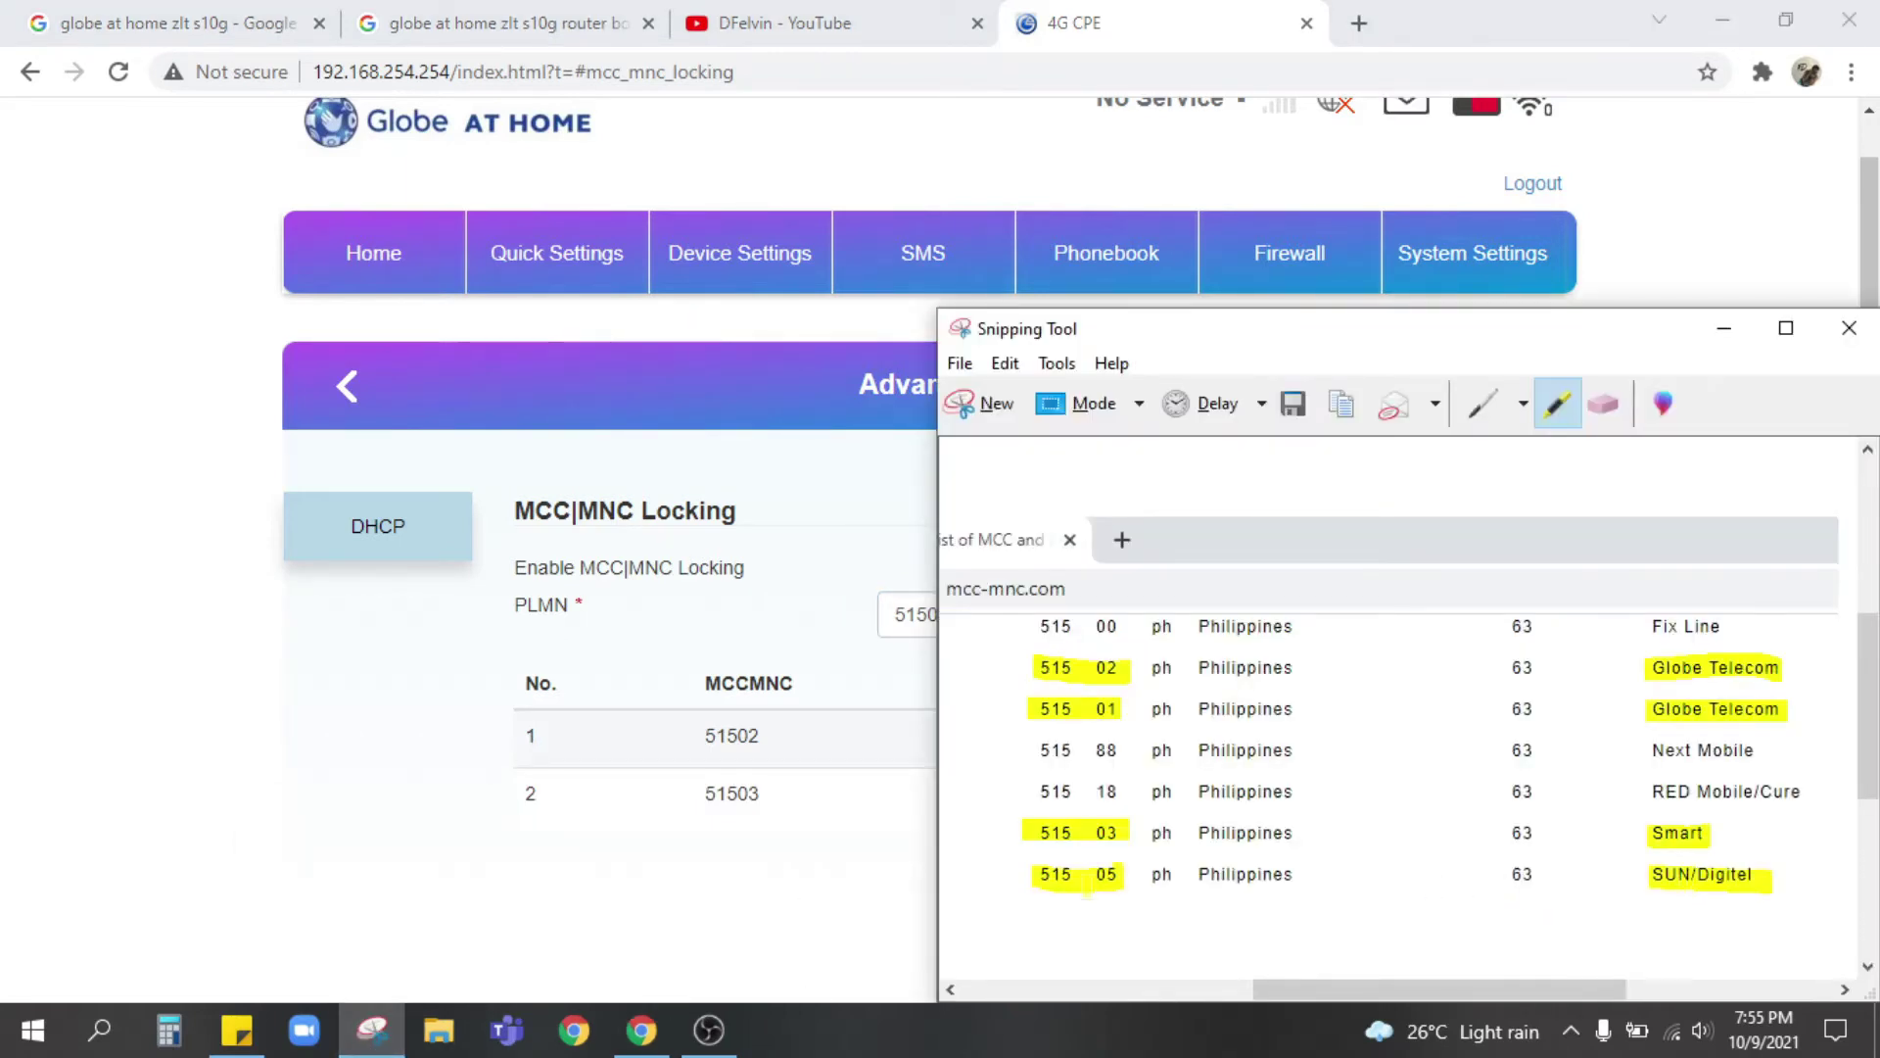
left_click(830, 672)
- Change the PLMN field to 51505, then clear it again
left_click(973, 617)
key("BackSpace")
type("5")
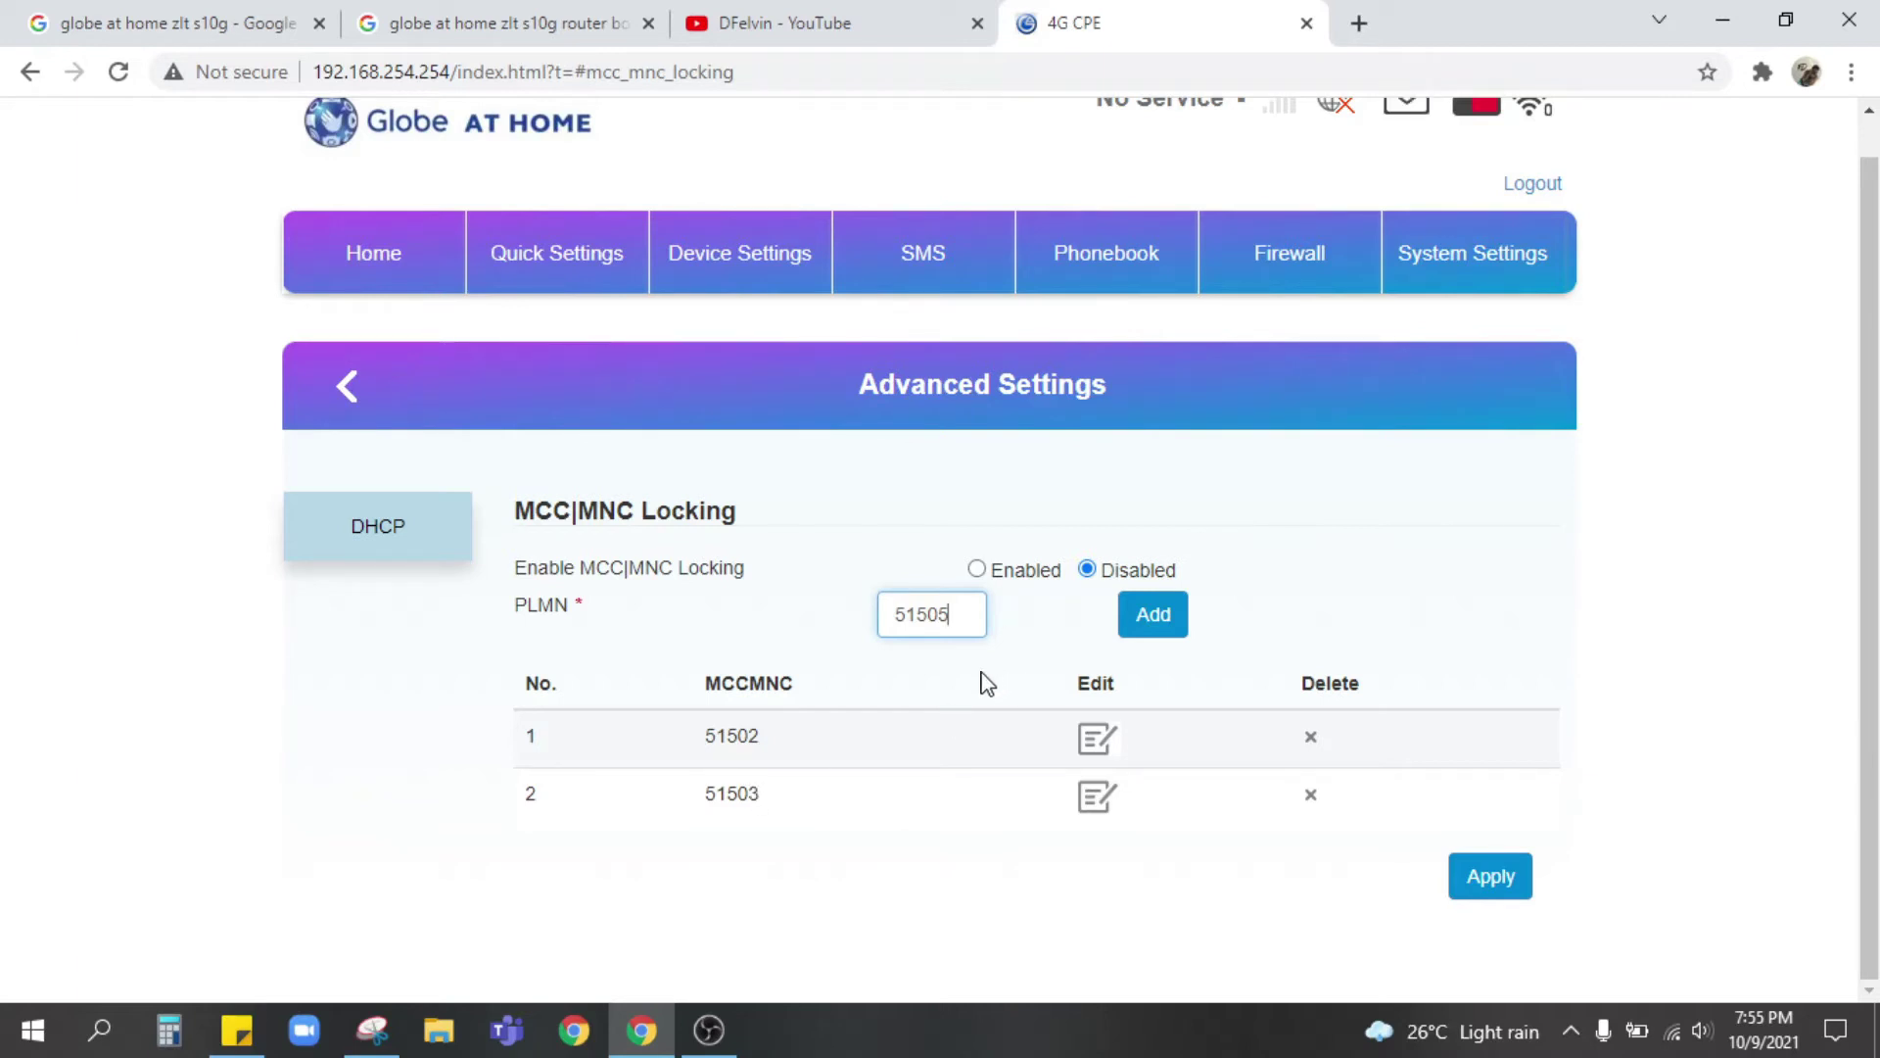
key("ctrl+a")
key("BackSpace")
key("alt+Tab")
- Write 51502 in the sticky note below the mcc_mnc_locking line
left_click(372, 1030)
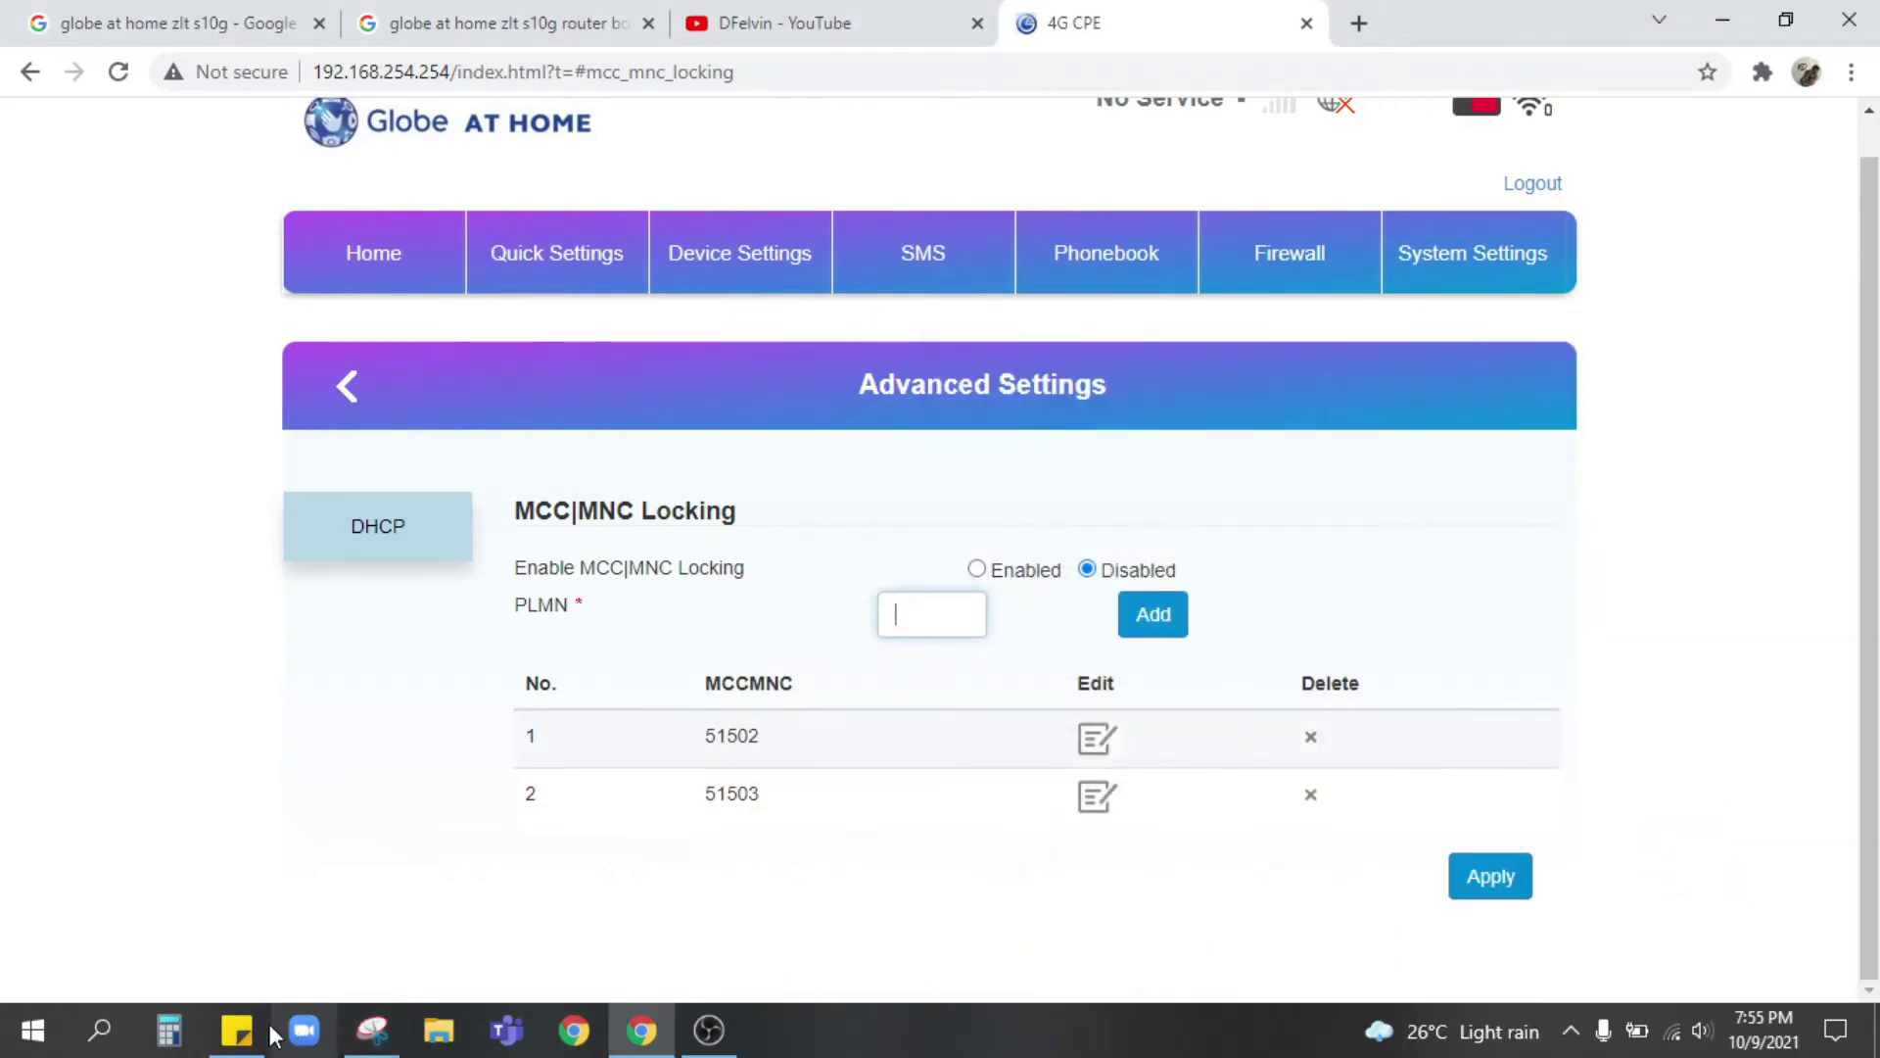
left_click(240, 1030)
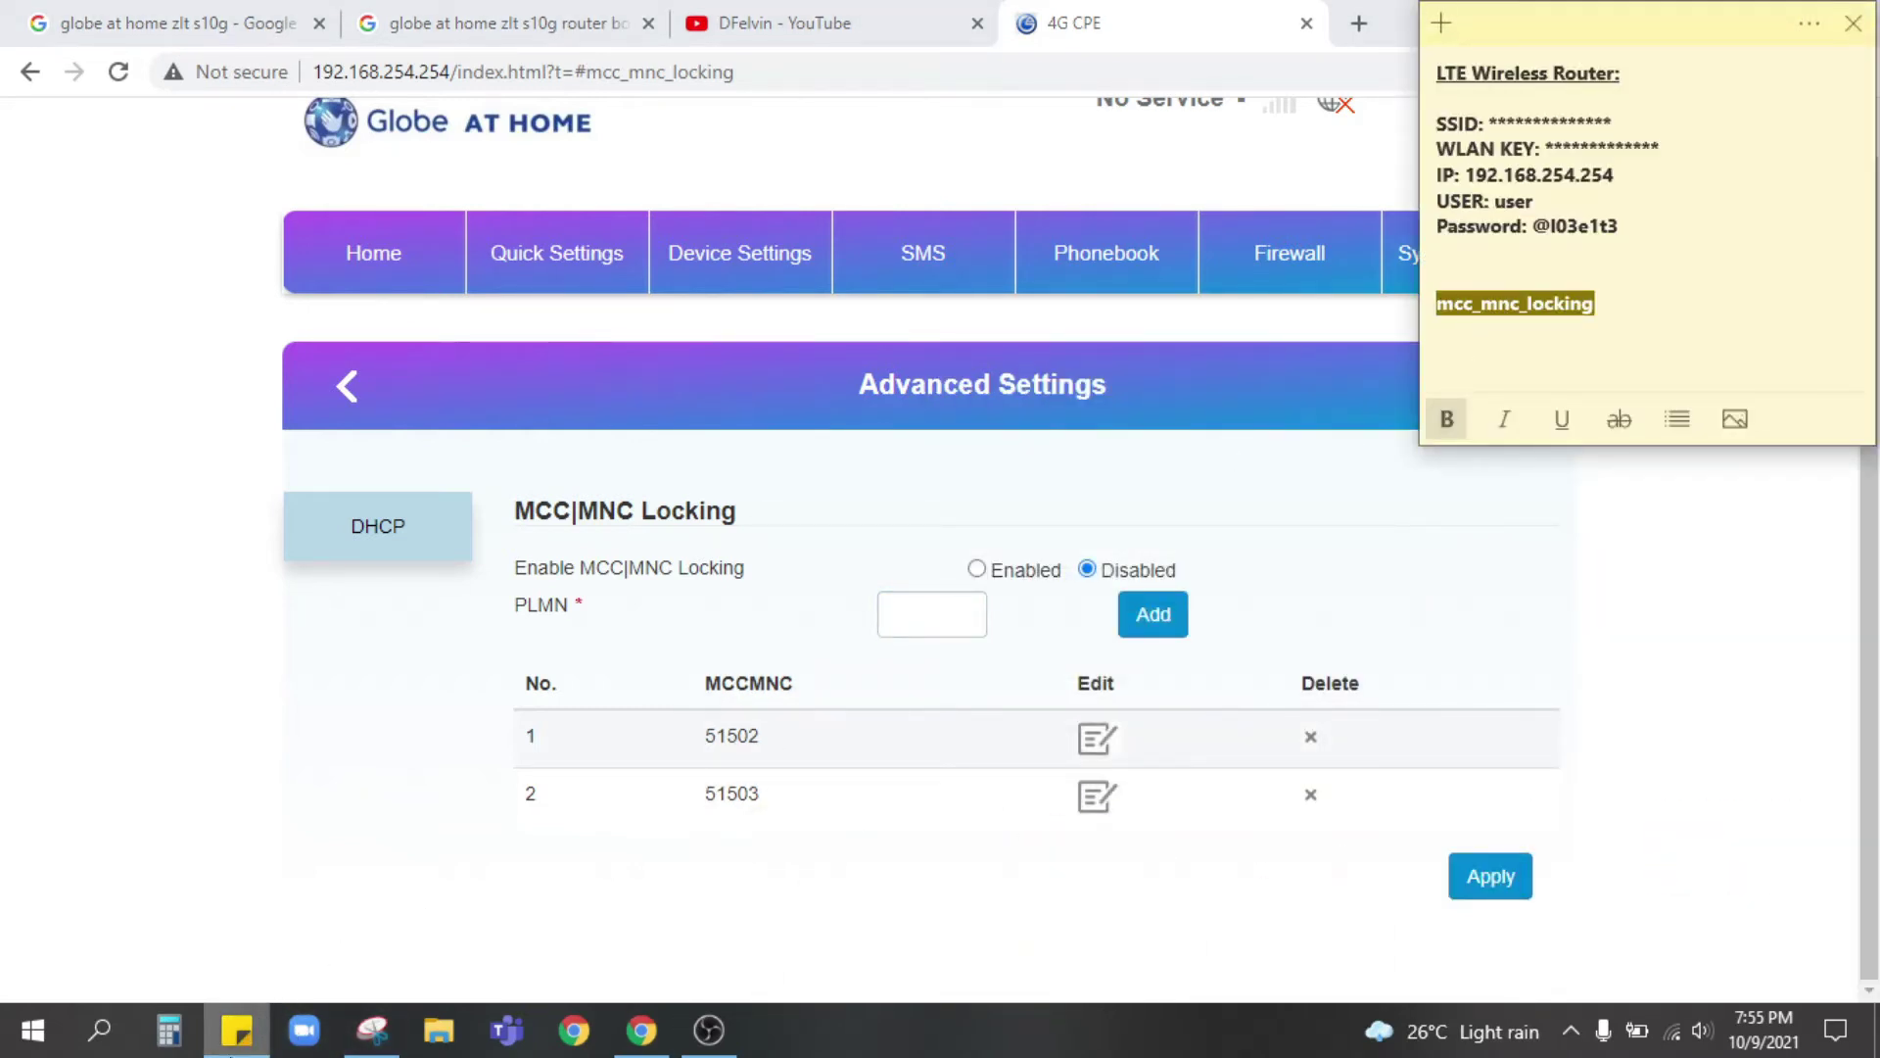
left_click(860, 702)
key("alt+Tab")
left_click(1679, 313)
type("51502")
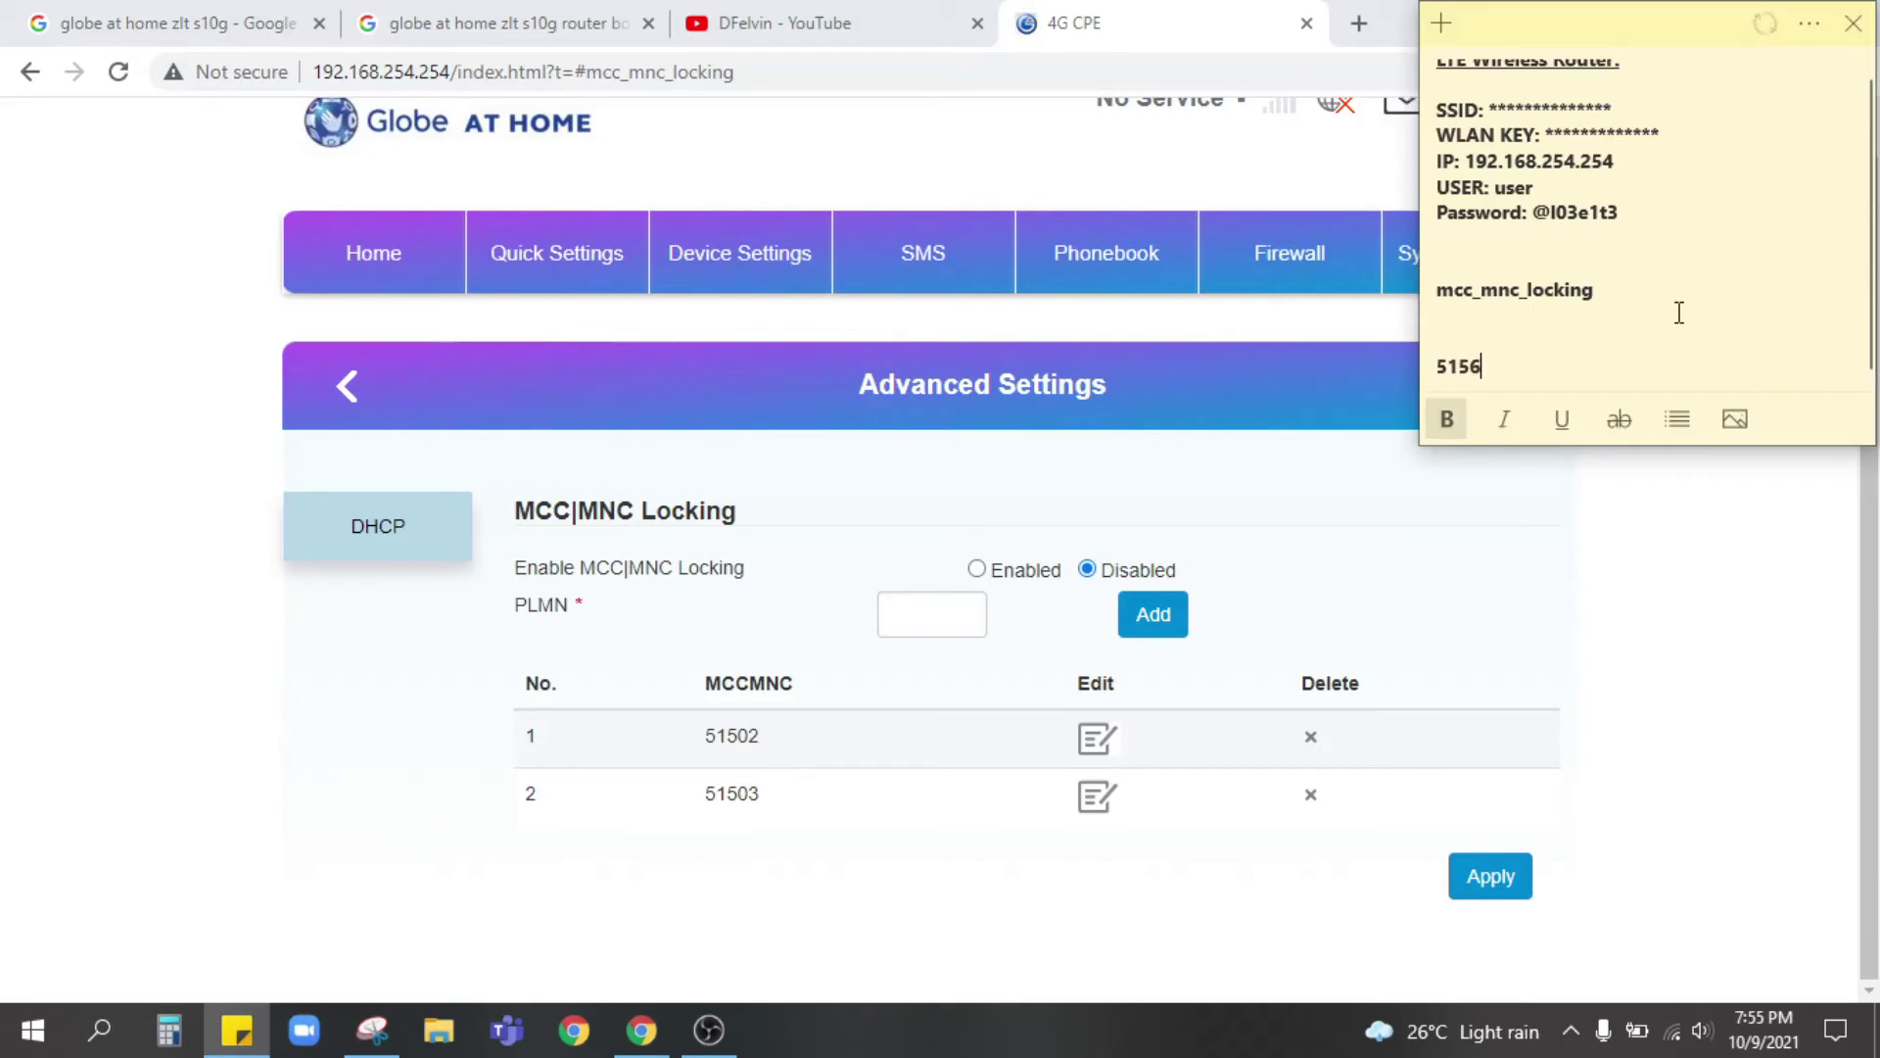
- Enter 51566 in the PLMN field and add it as the third lock-list entry
left_click(1317, 479)
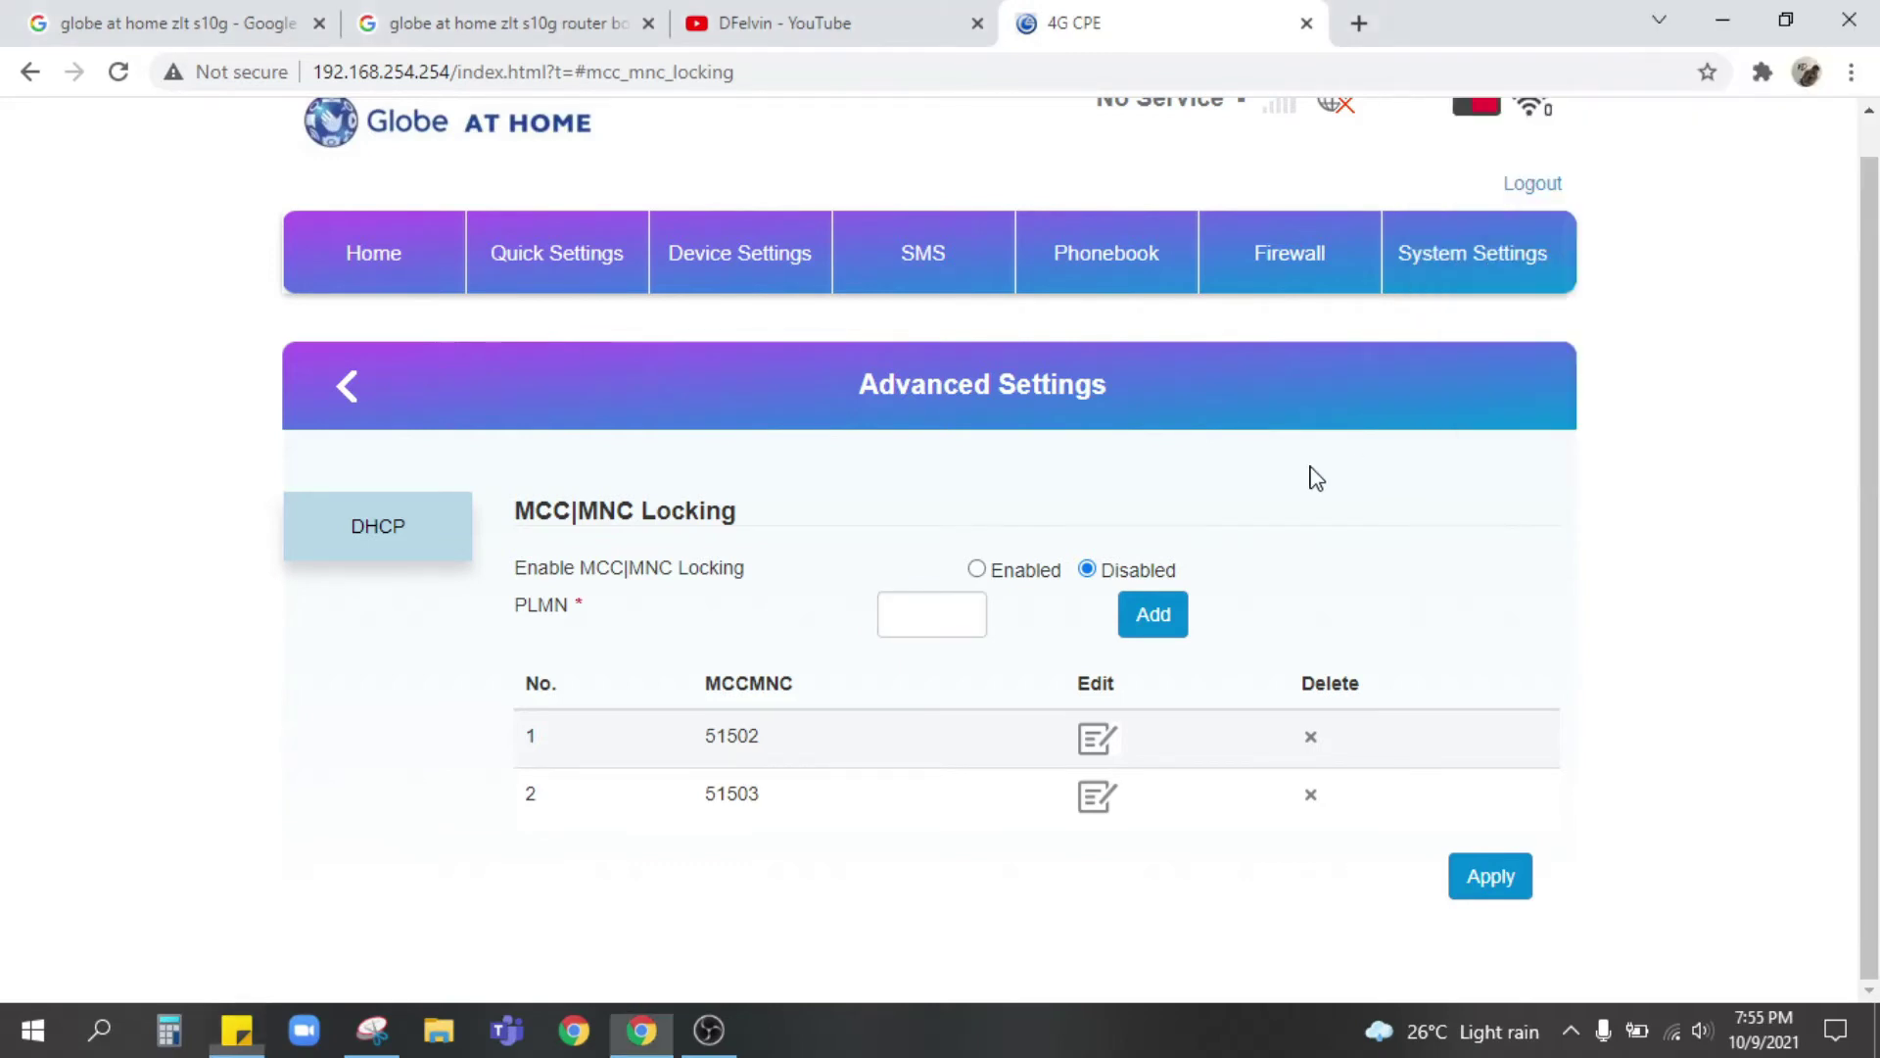
left_click(945, 609)
type("51566")
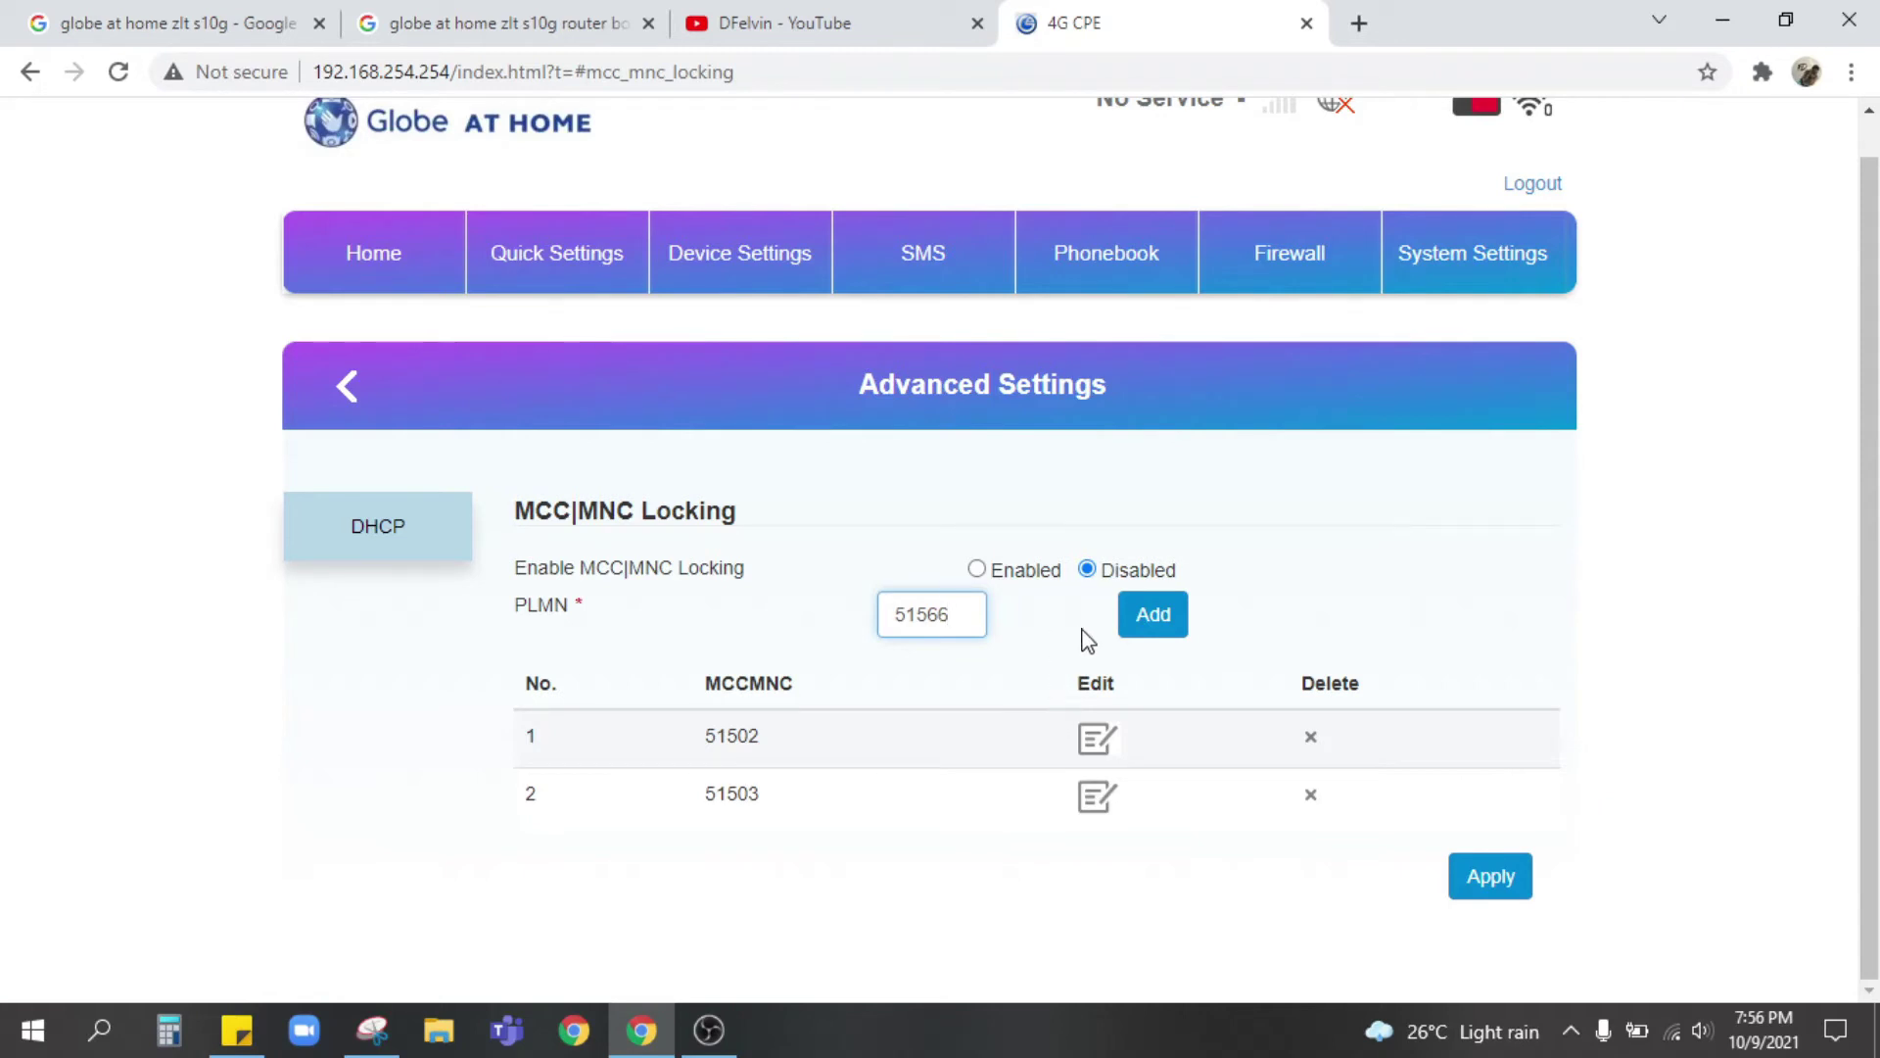
left_click(1171, 631)
scroll(1391, 705, "down", 1)
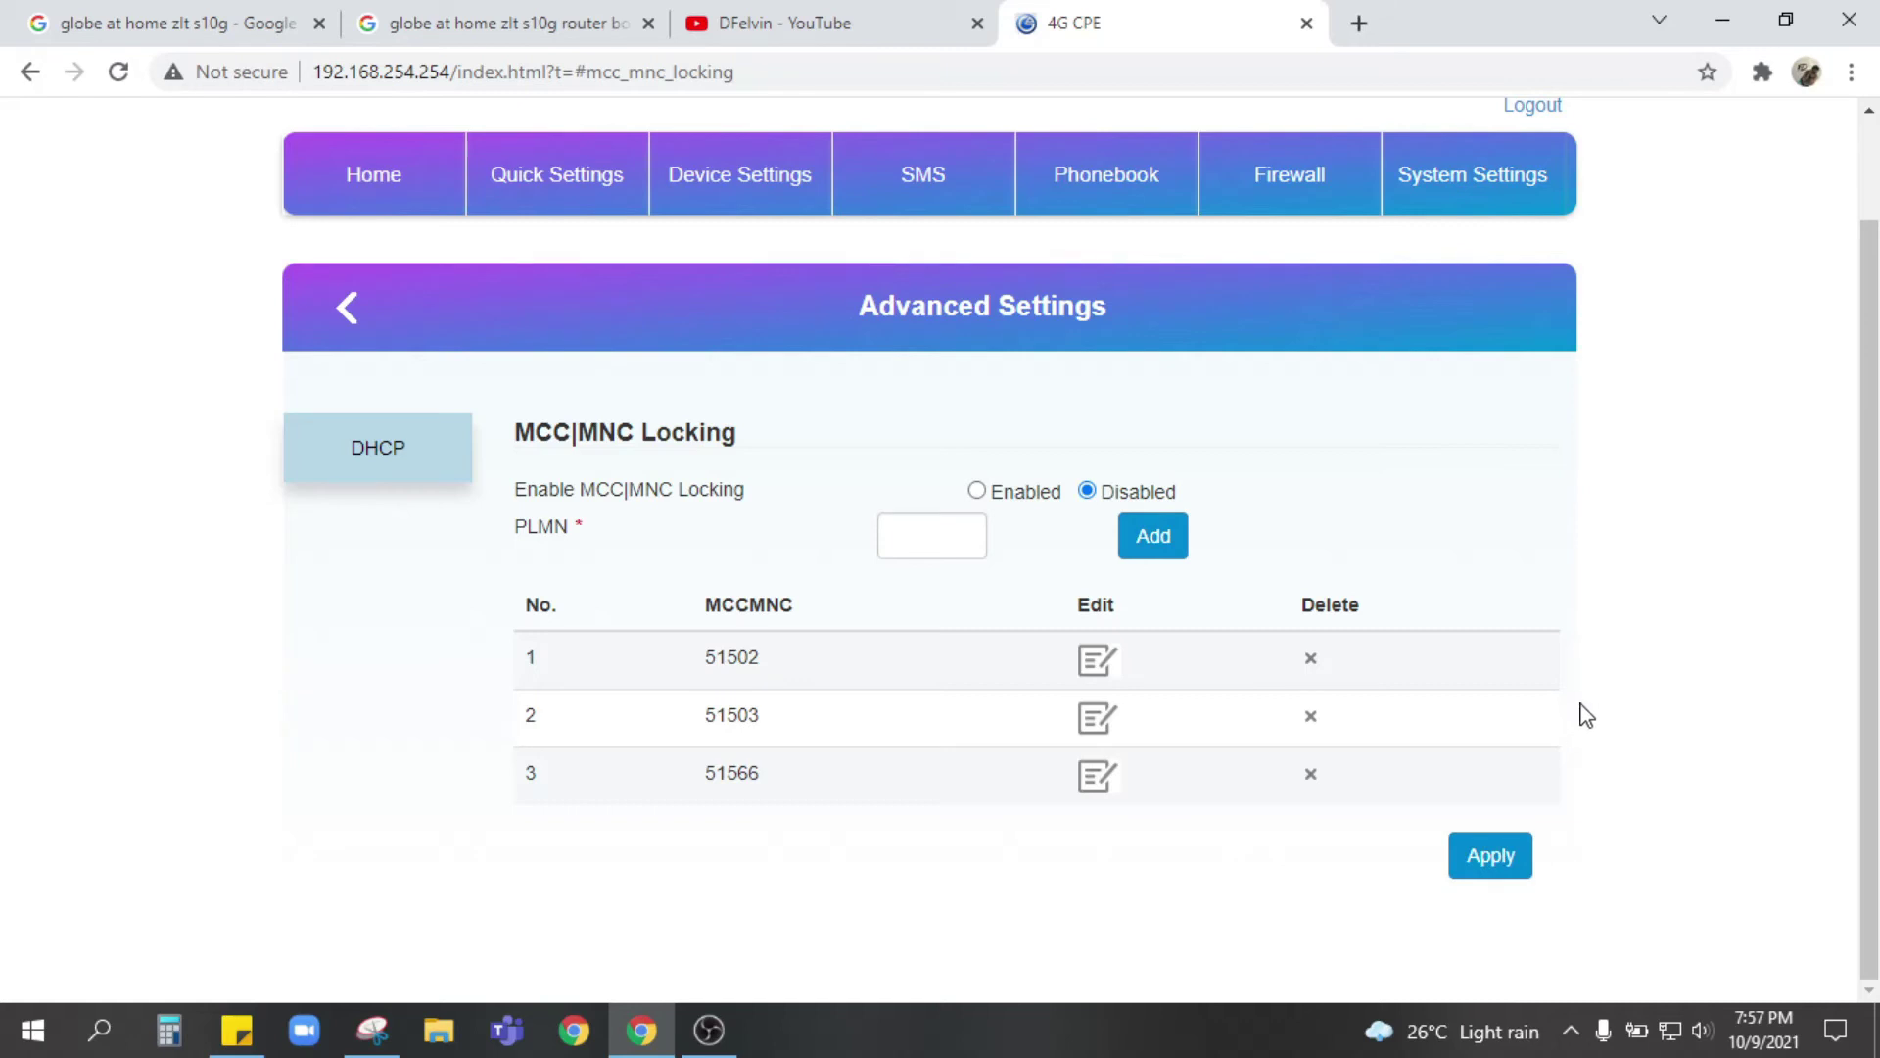
- Enable MCC|MNC locking, apply it, and confirm the router restart
left_click(978, 492)
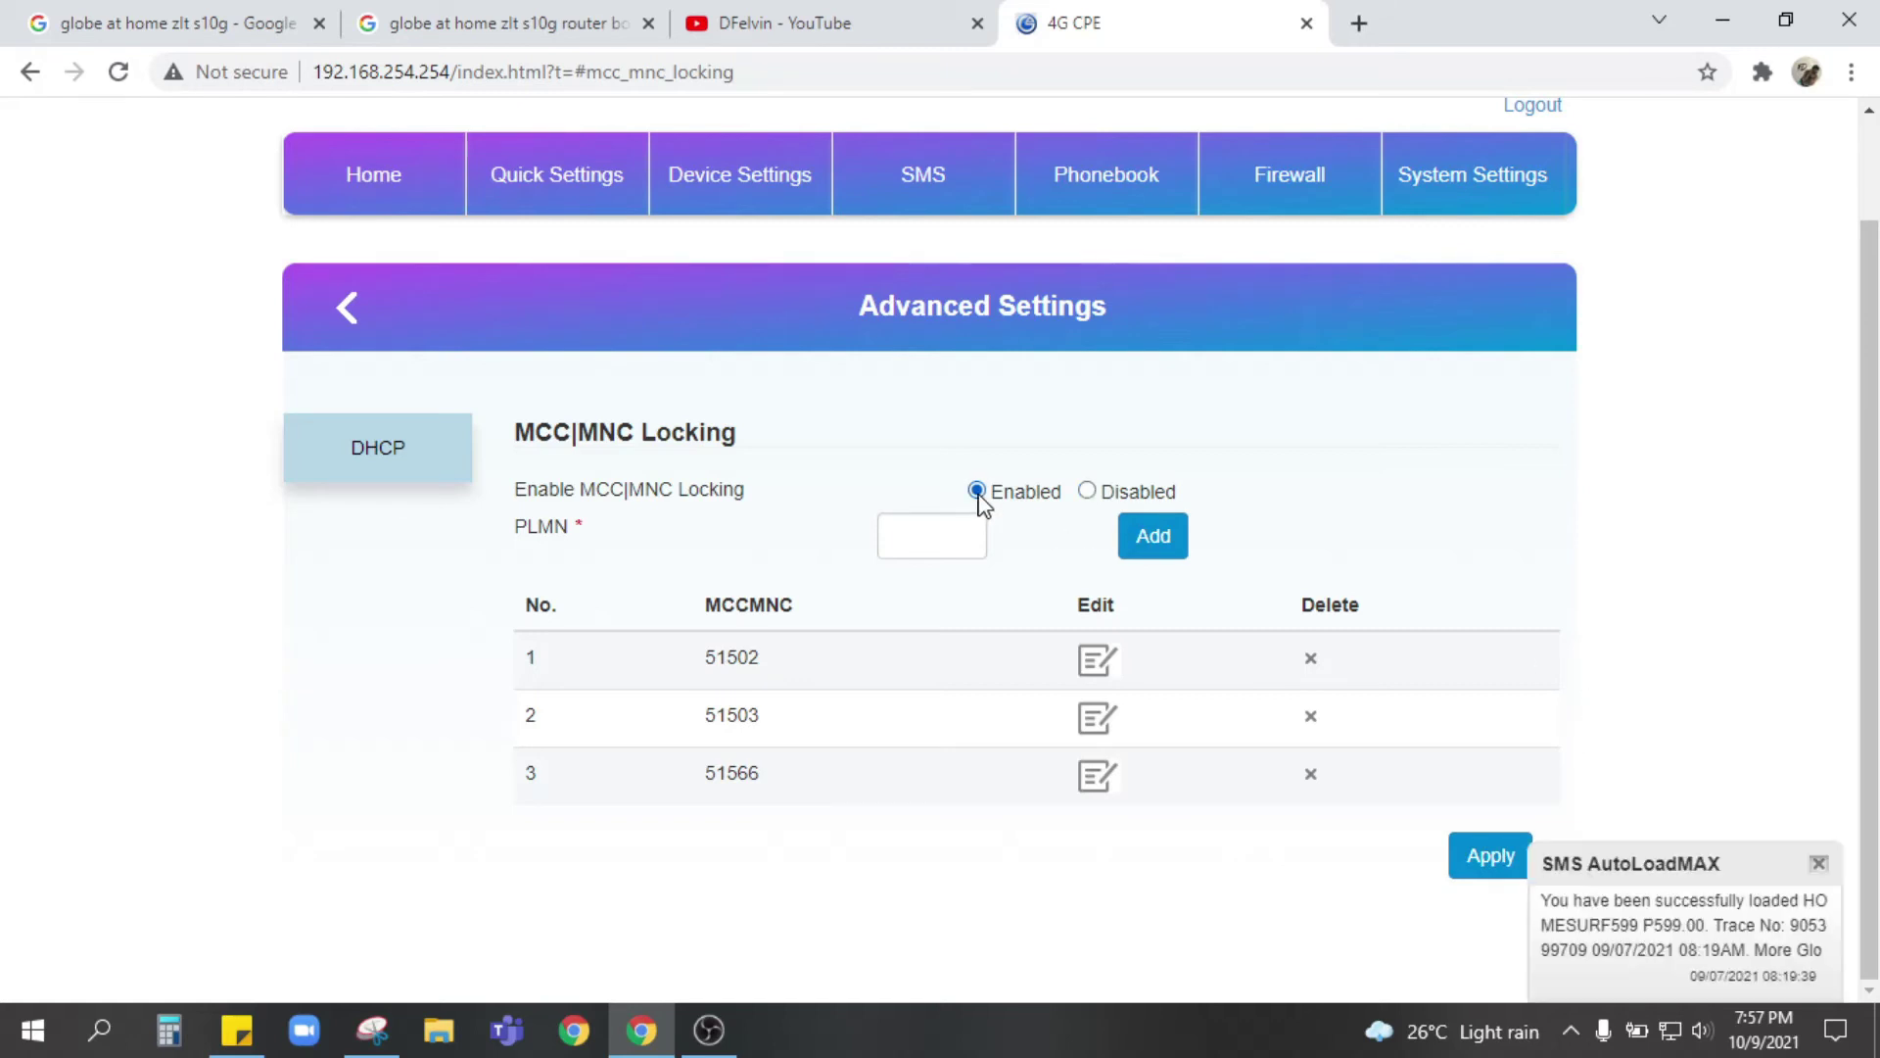
left_click(1479, 867)
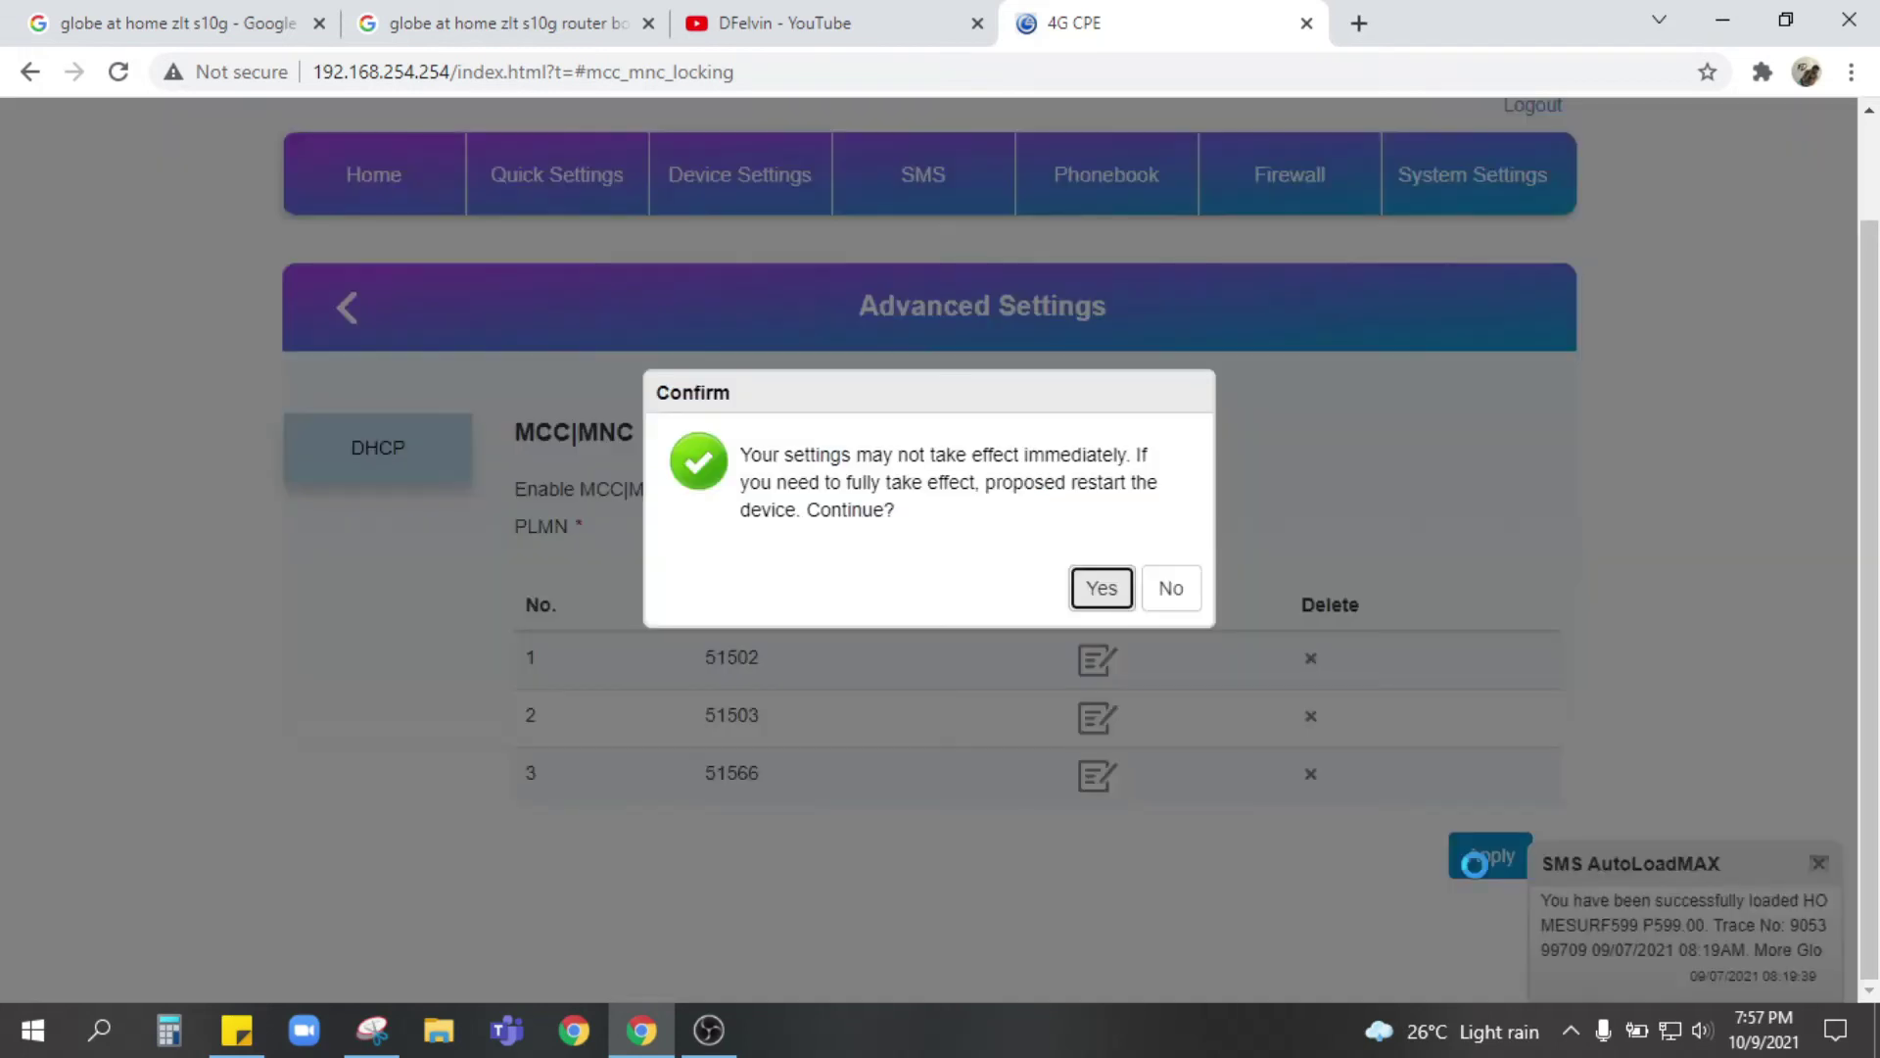
left_click(1102, 588)
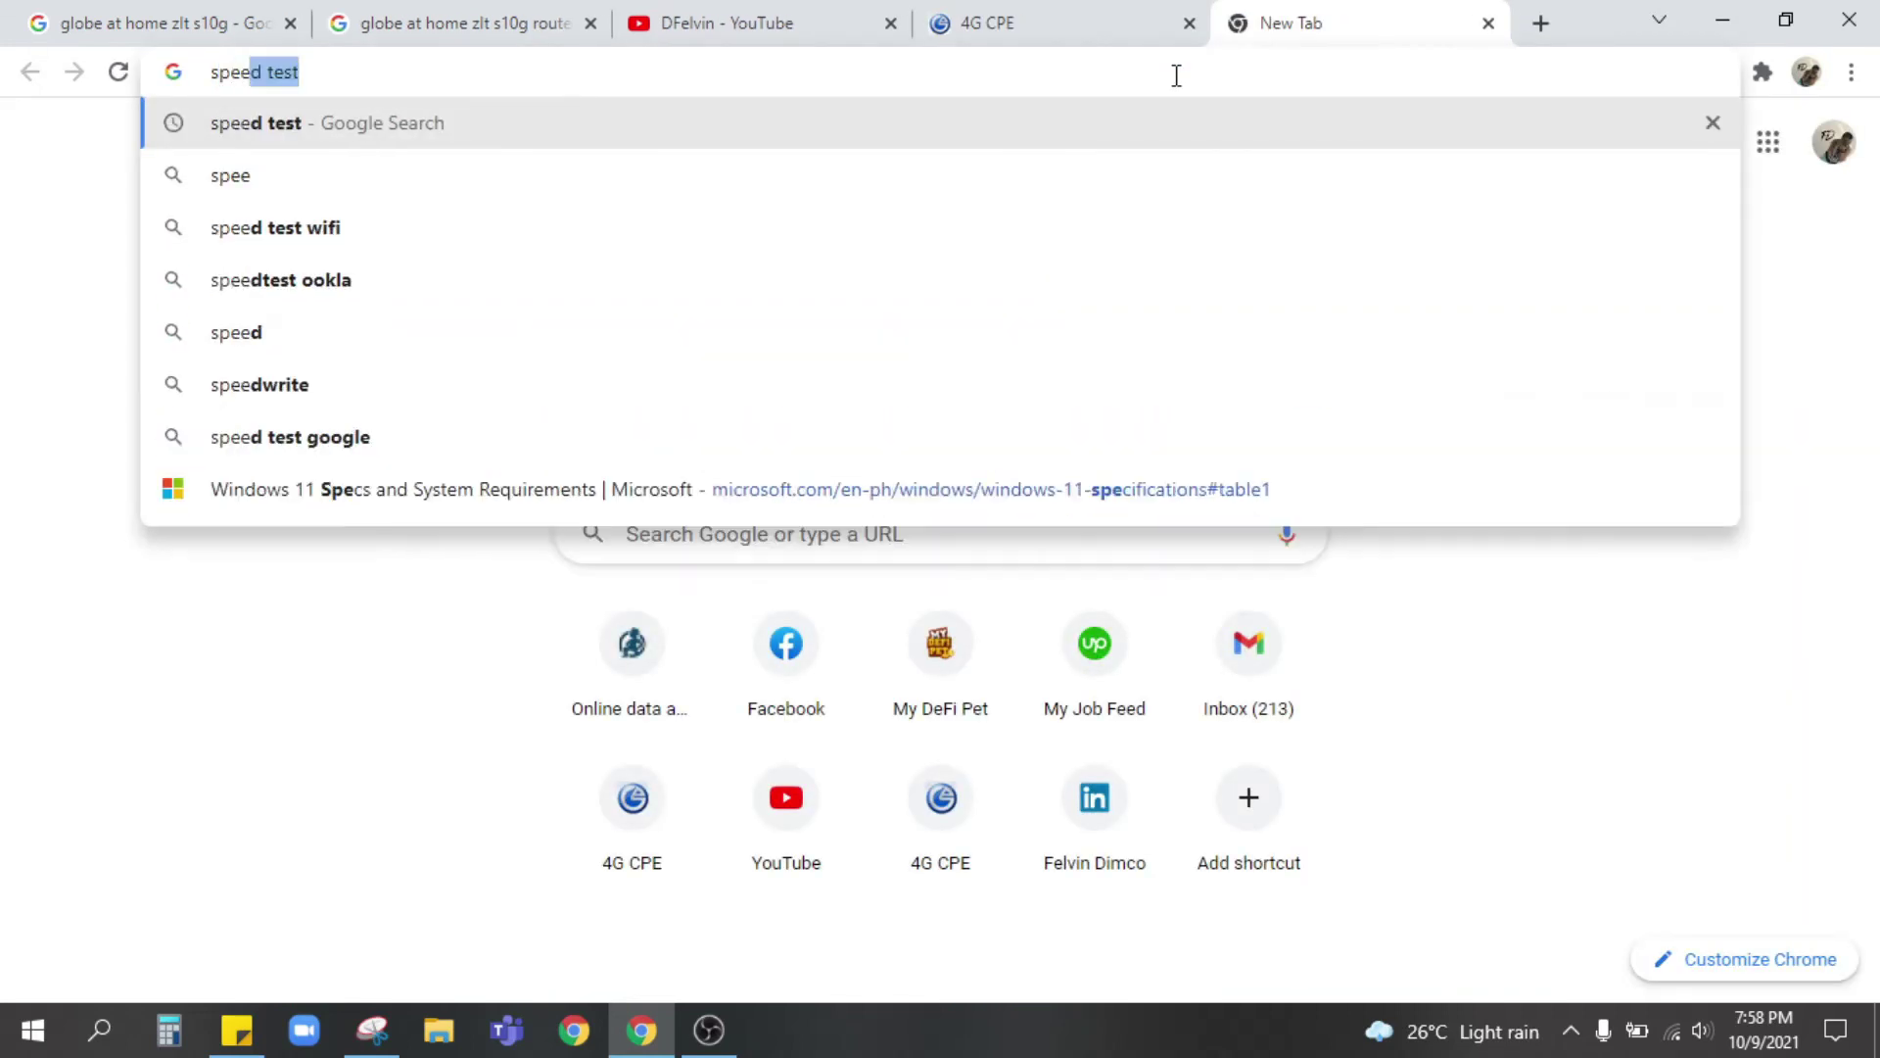
- Load speedtest.net and start a speed test
type(".net")
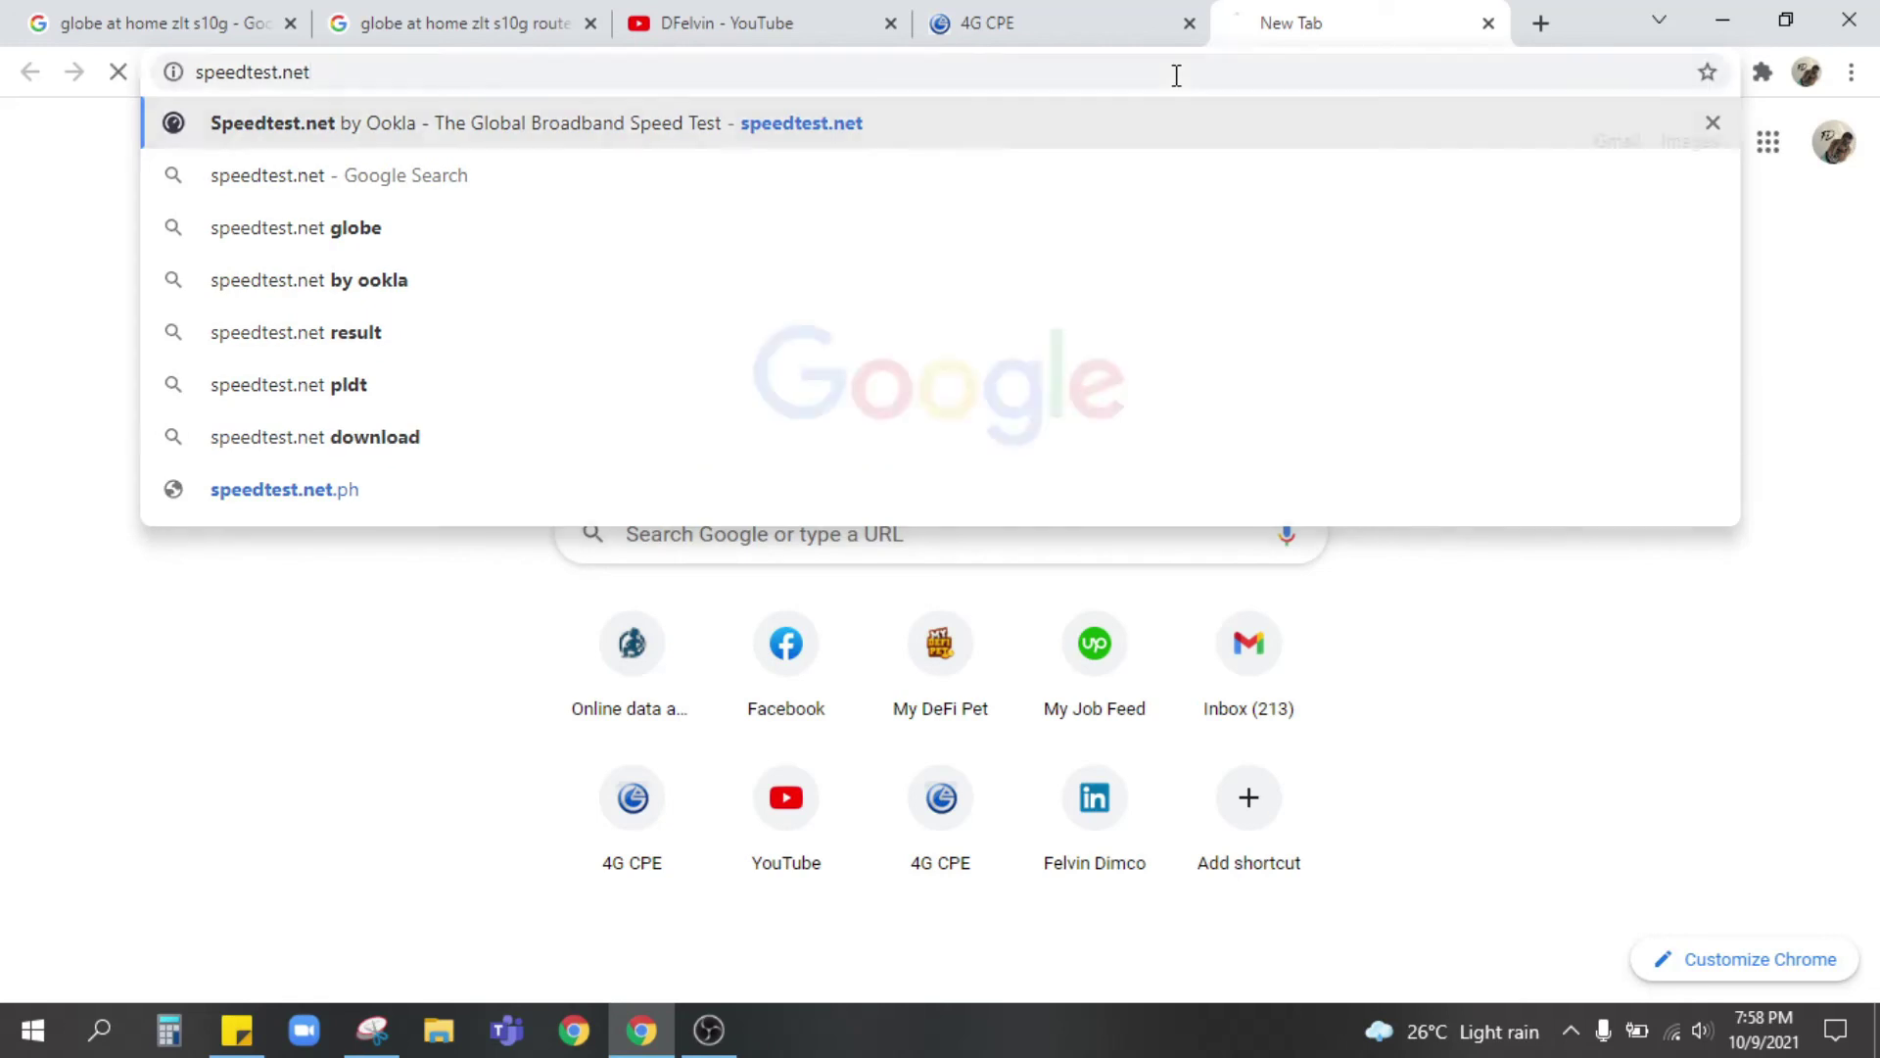
key("Return")
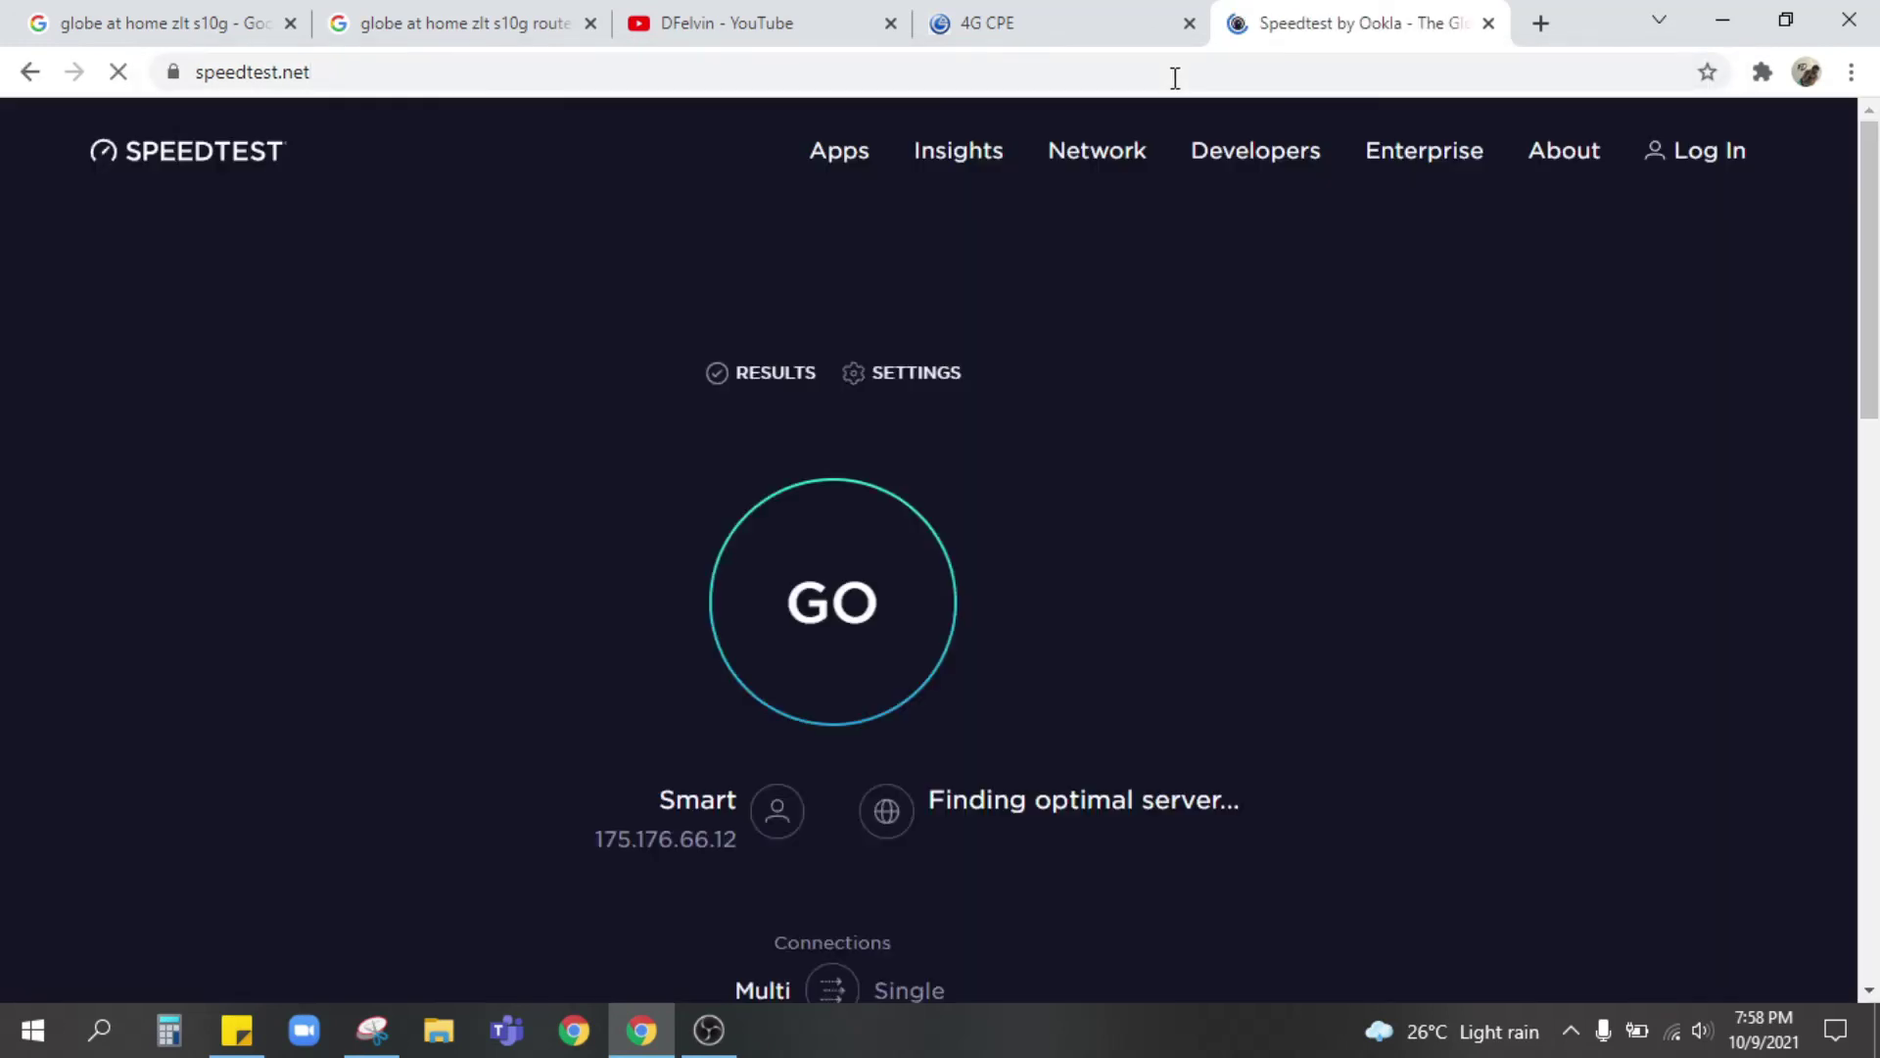
left_click(814, 682)
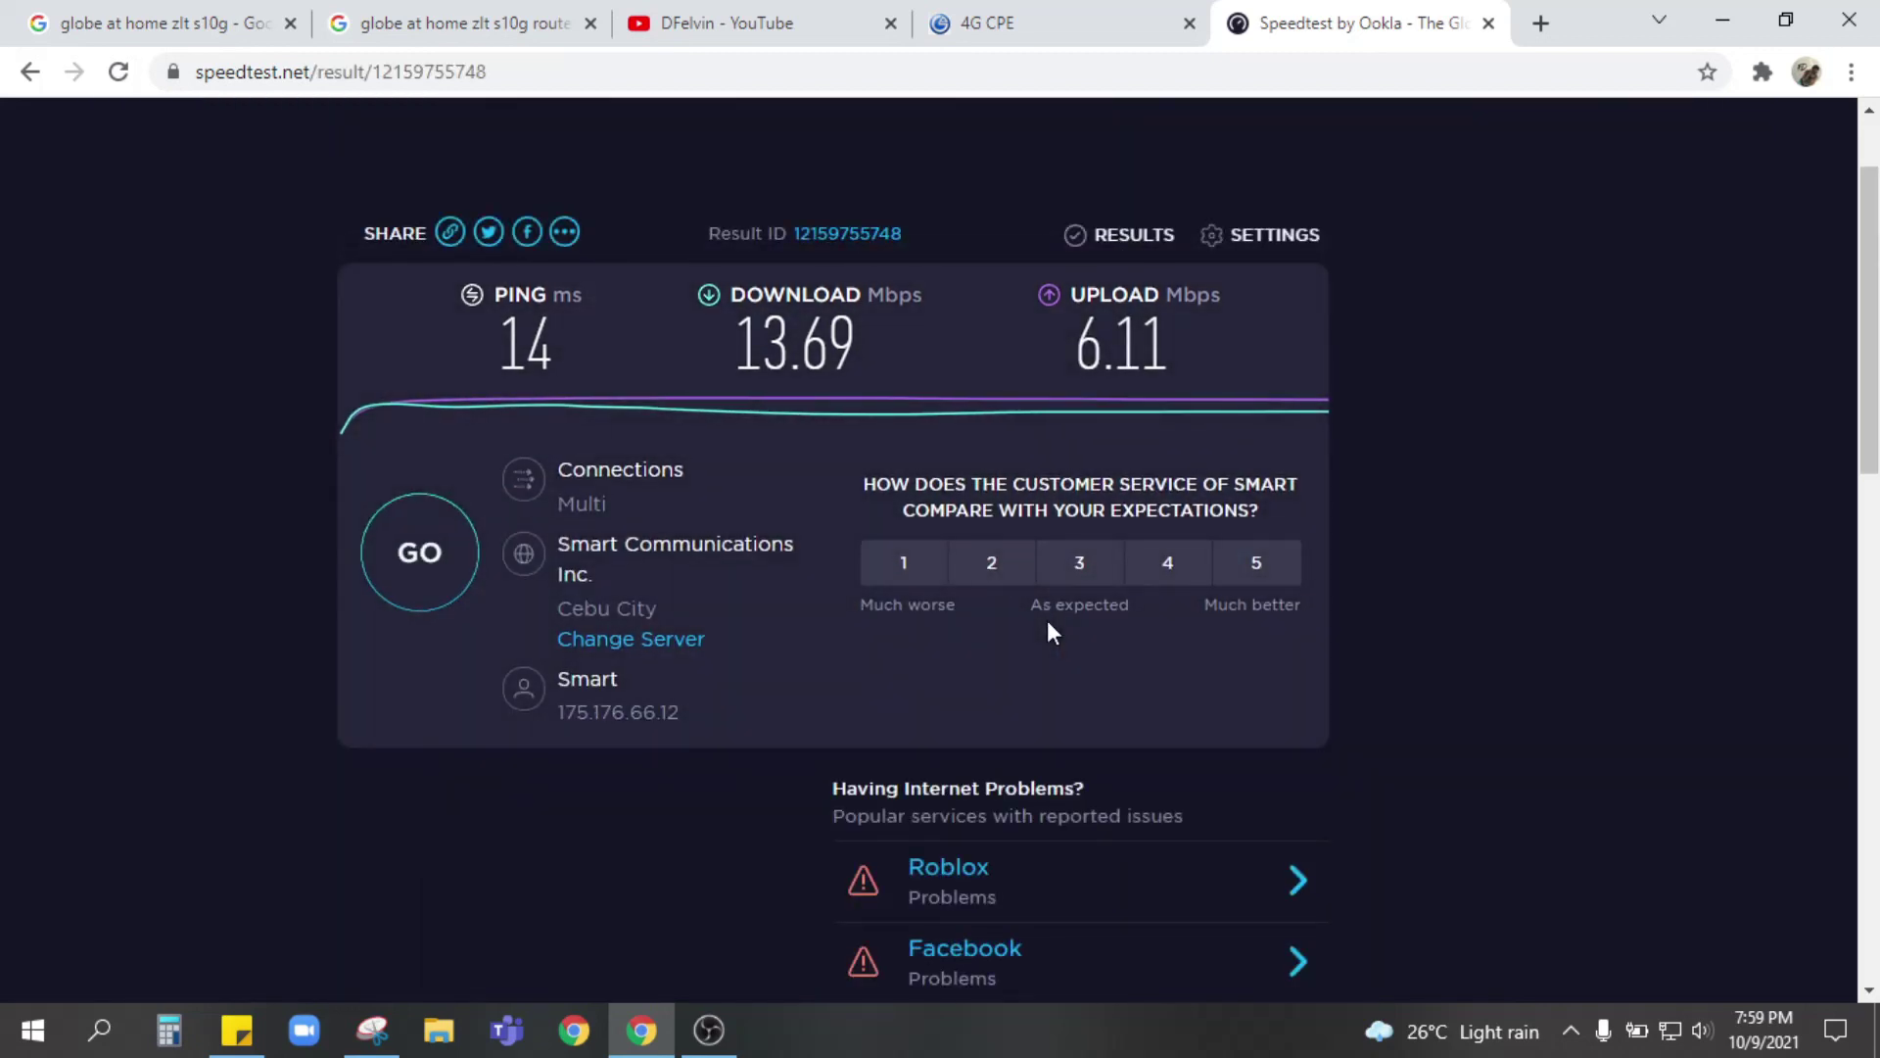
- Highlight the results over Smart: 14 ms ping, 13.69 Mbps down, 6.11 Mbps up
scroll(1047, 594, "up", 2)
mouse_move(839, 150)
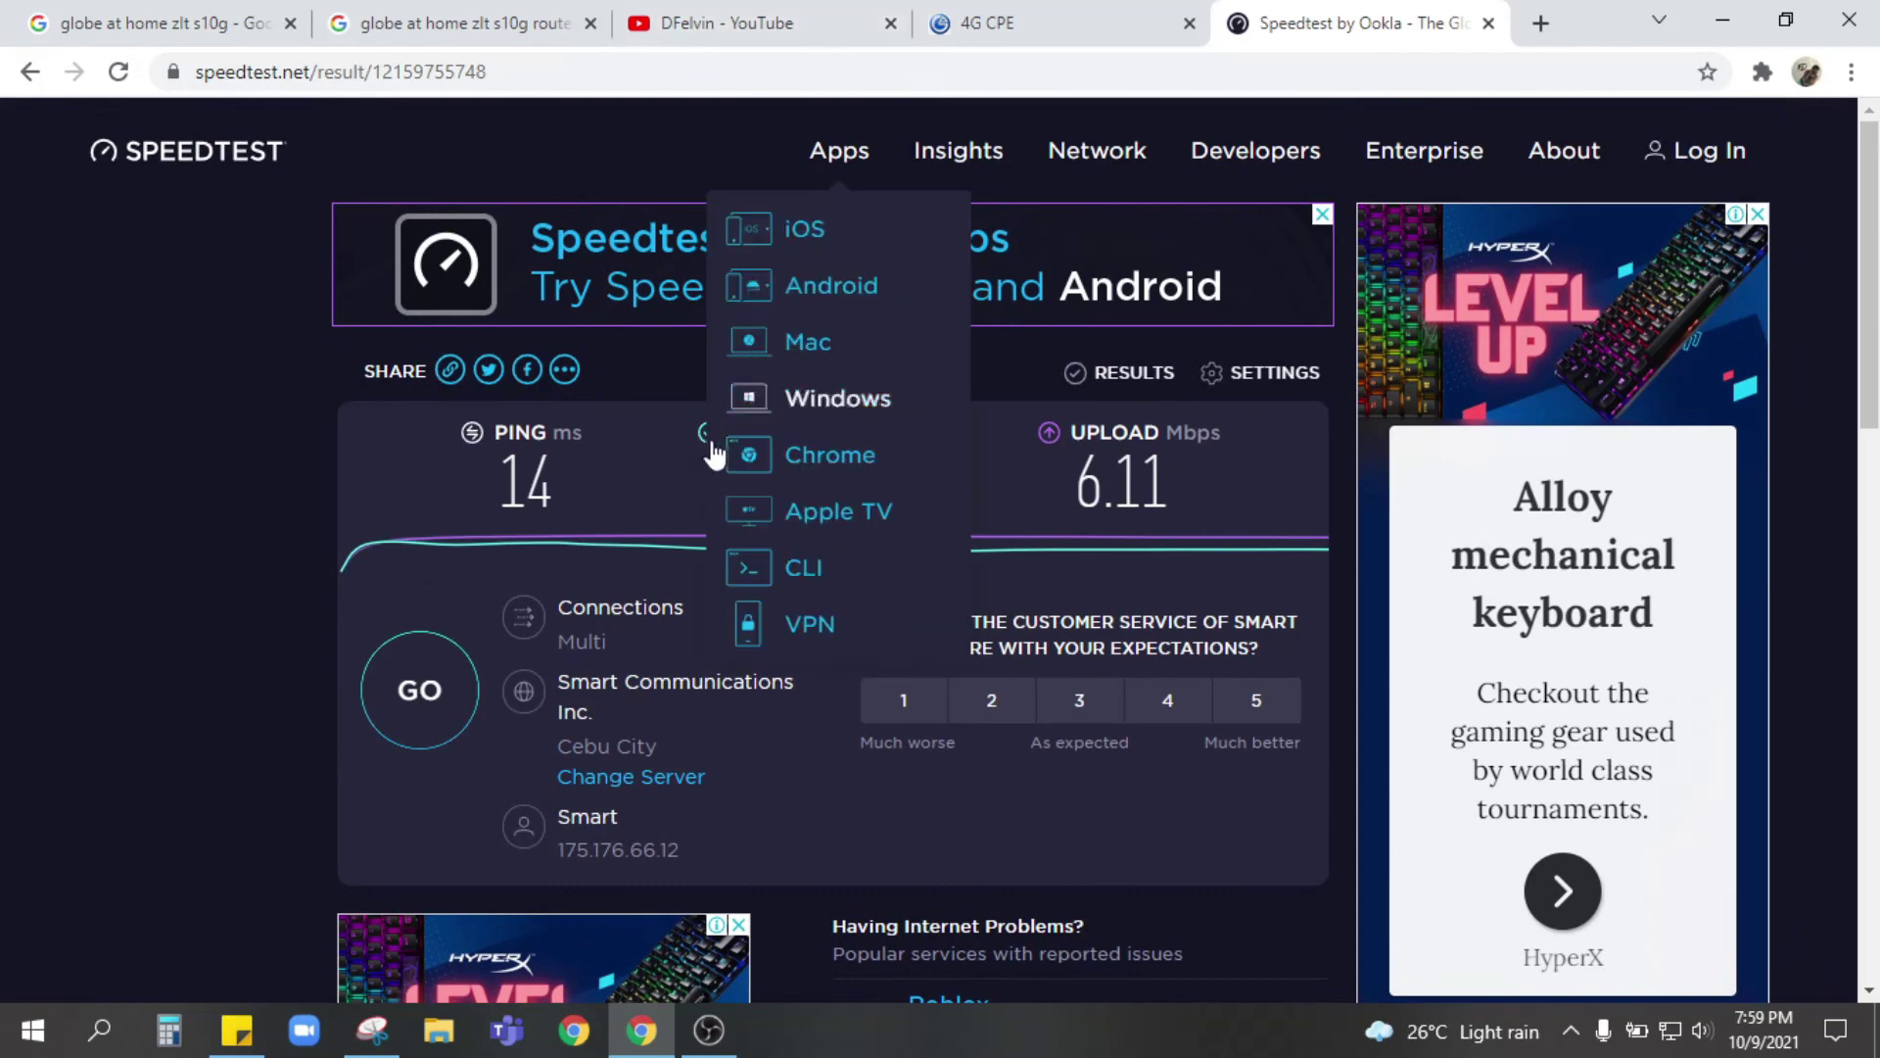
left_click_drag(504, 495, 1179, 519)
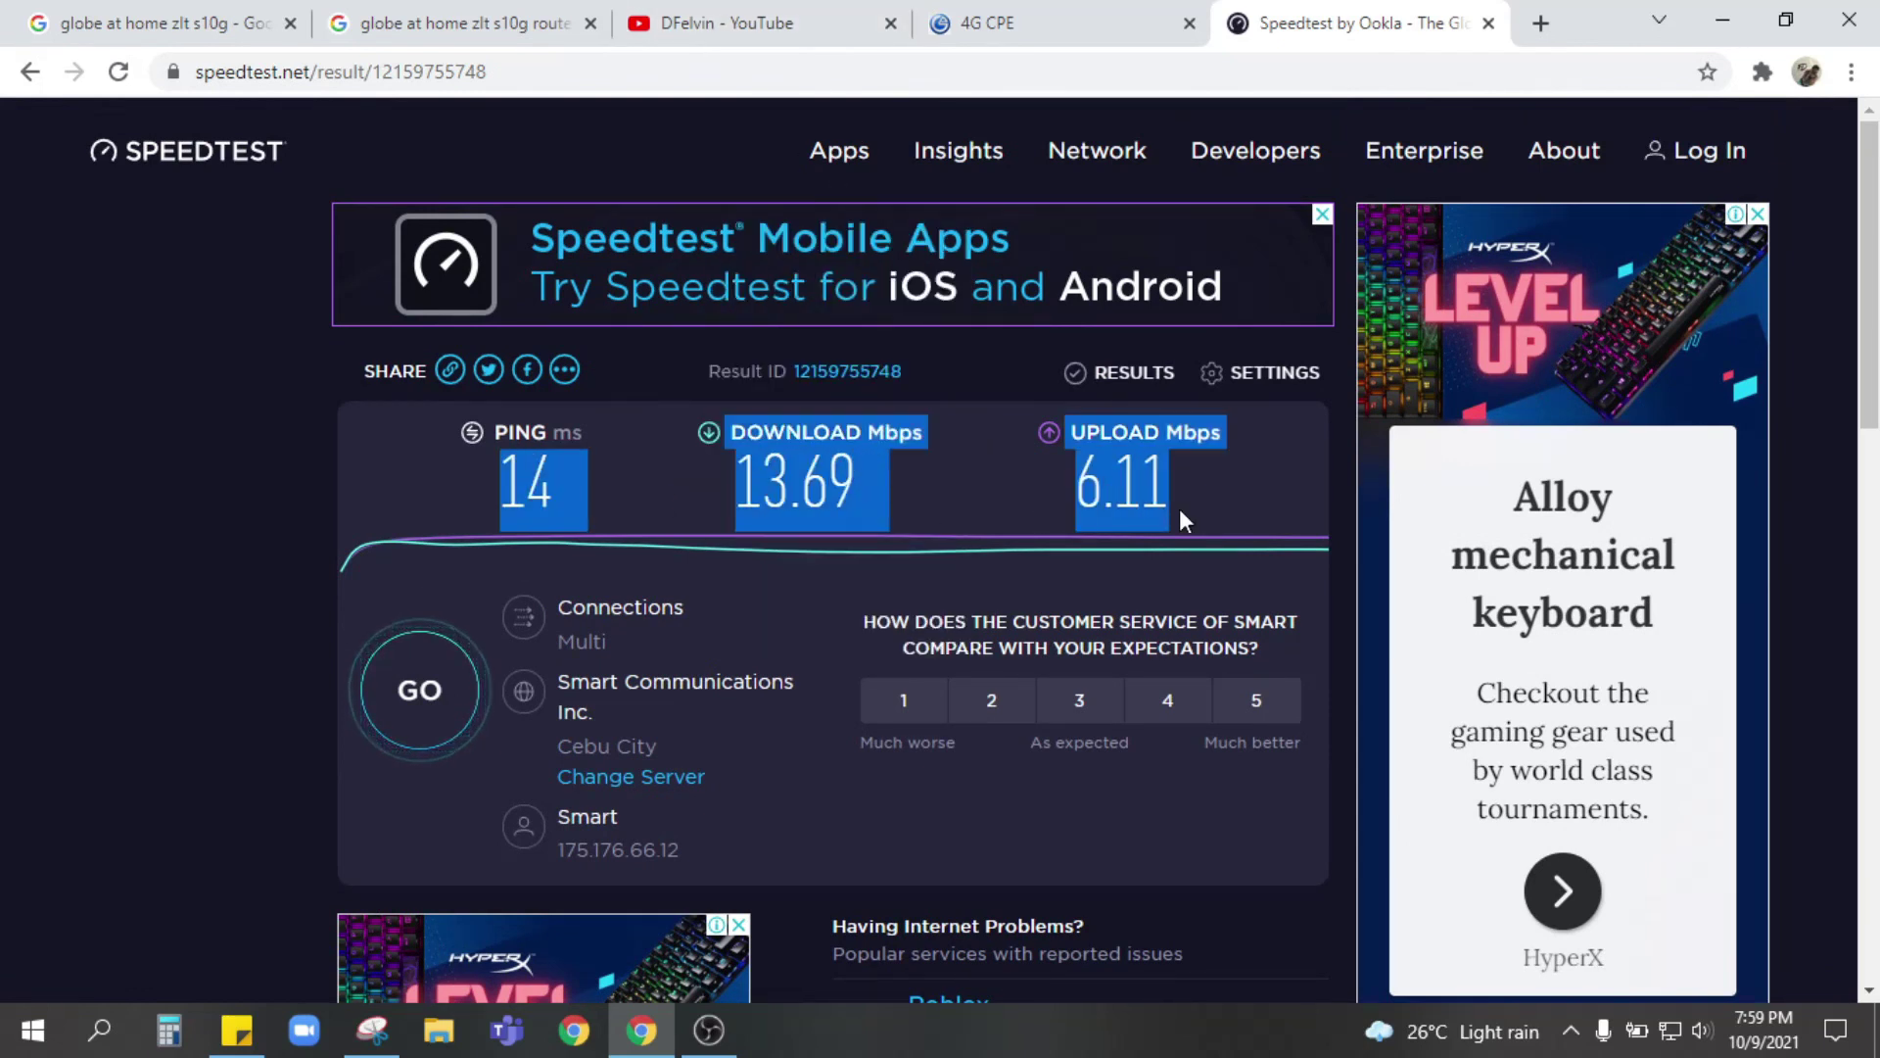
left_click(1190, 503)
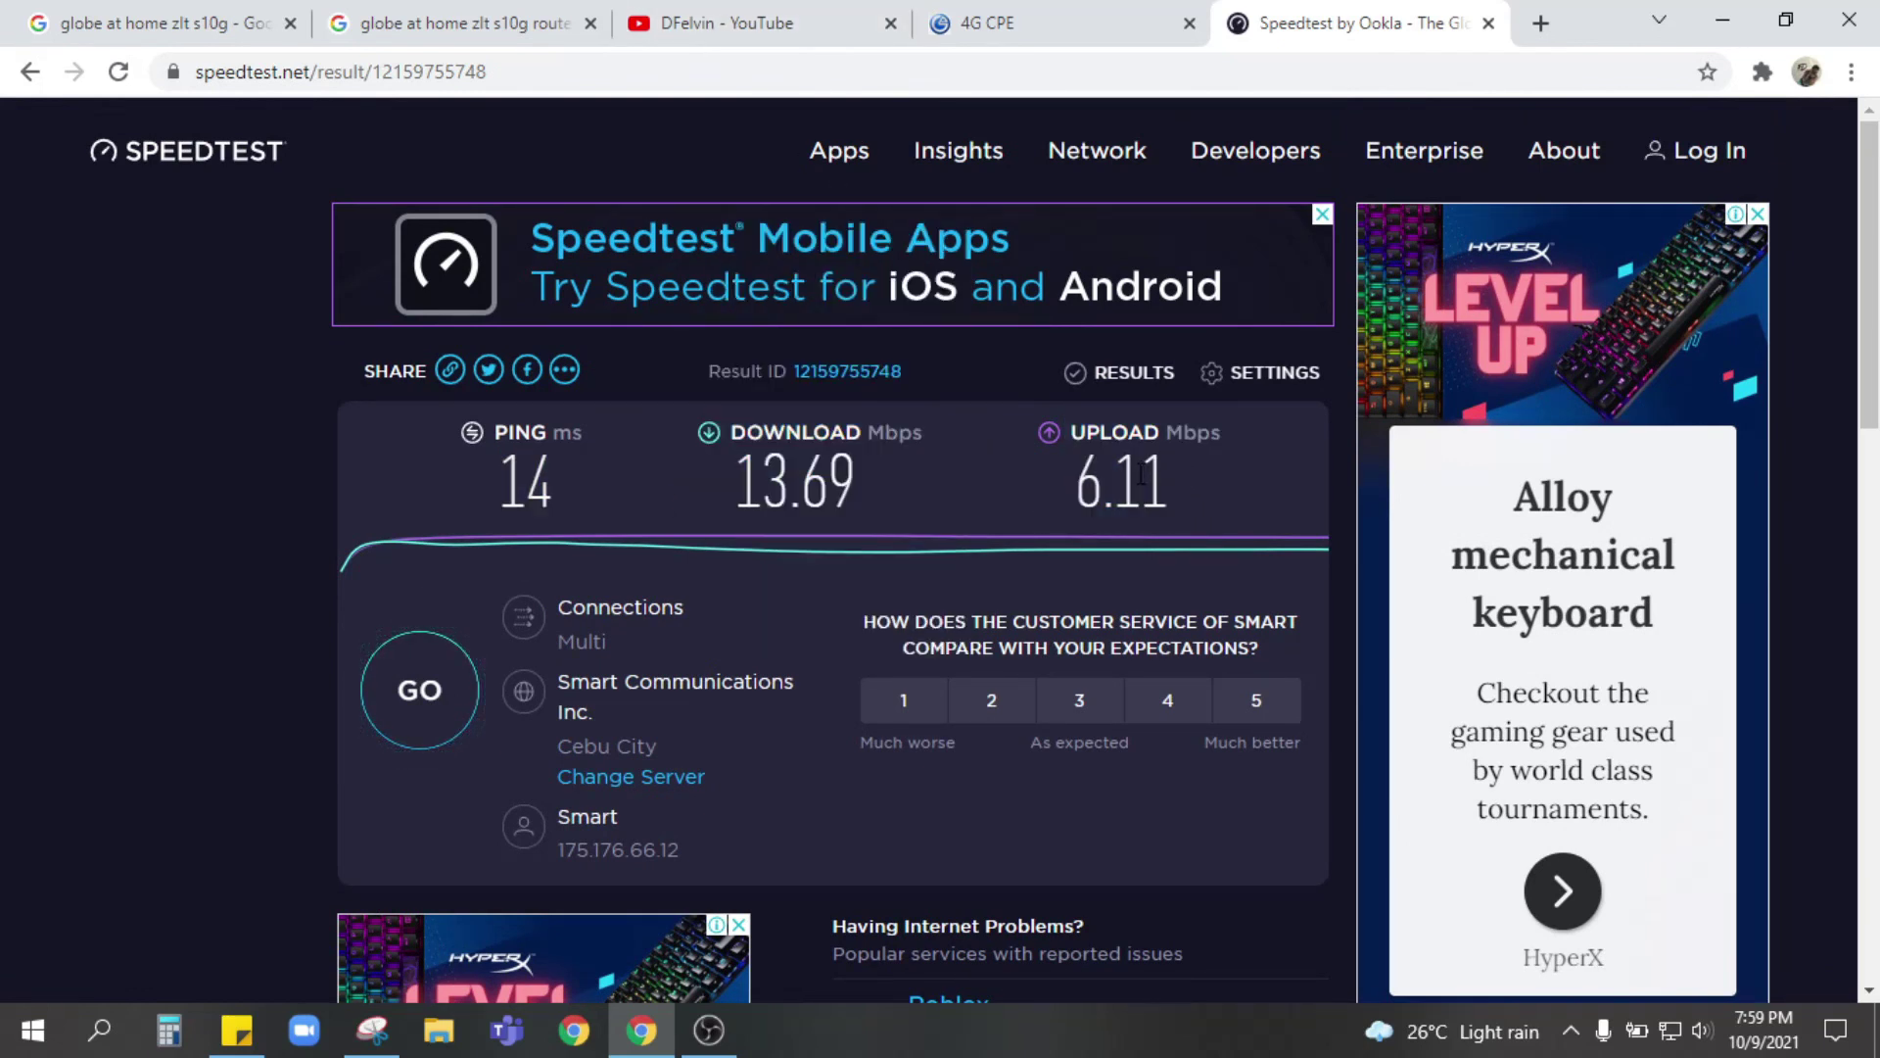
- Return to the YouTube tab showing the channel's home page and uploads
left_click(744, 23)
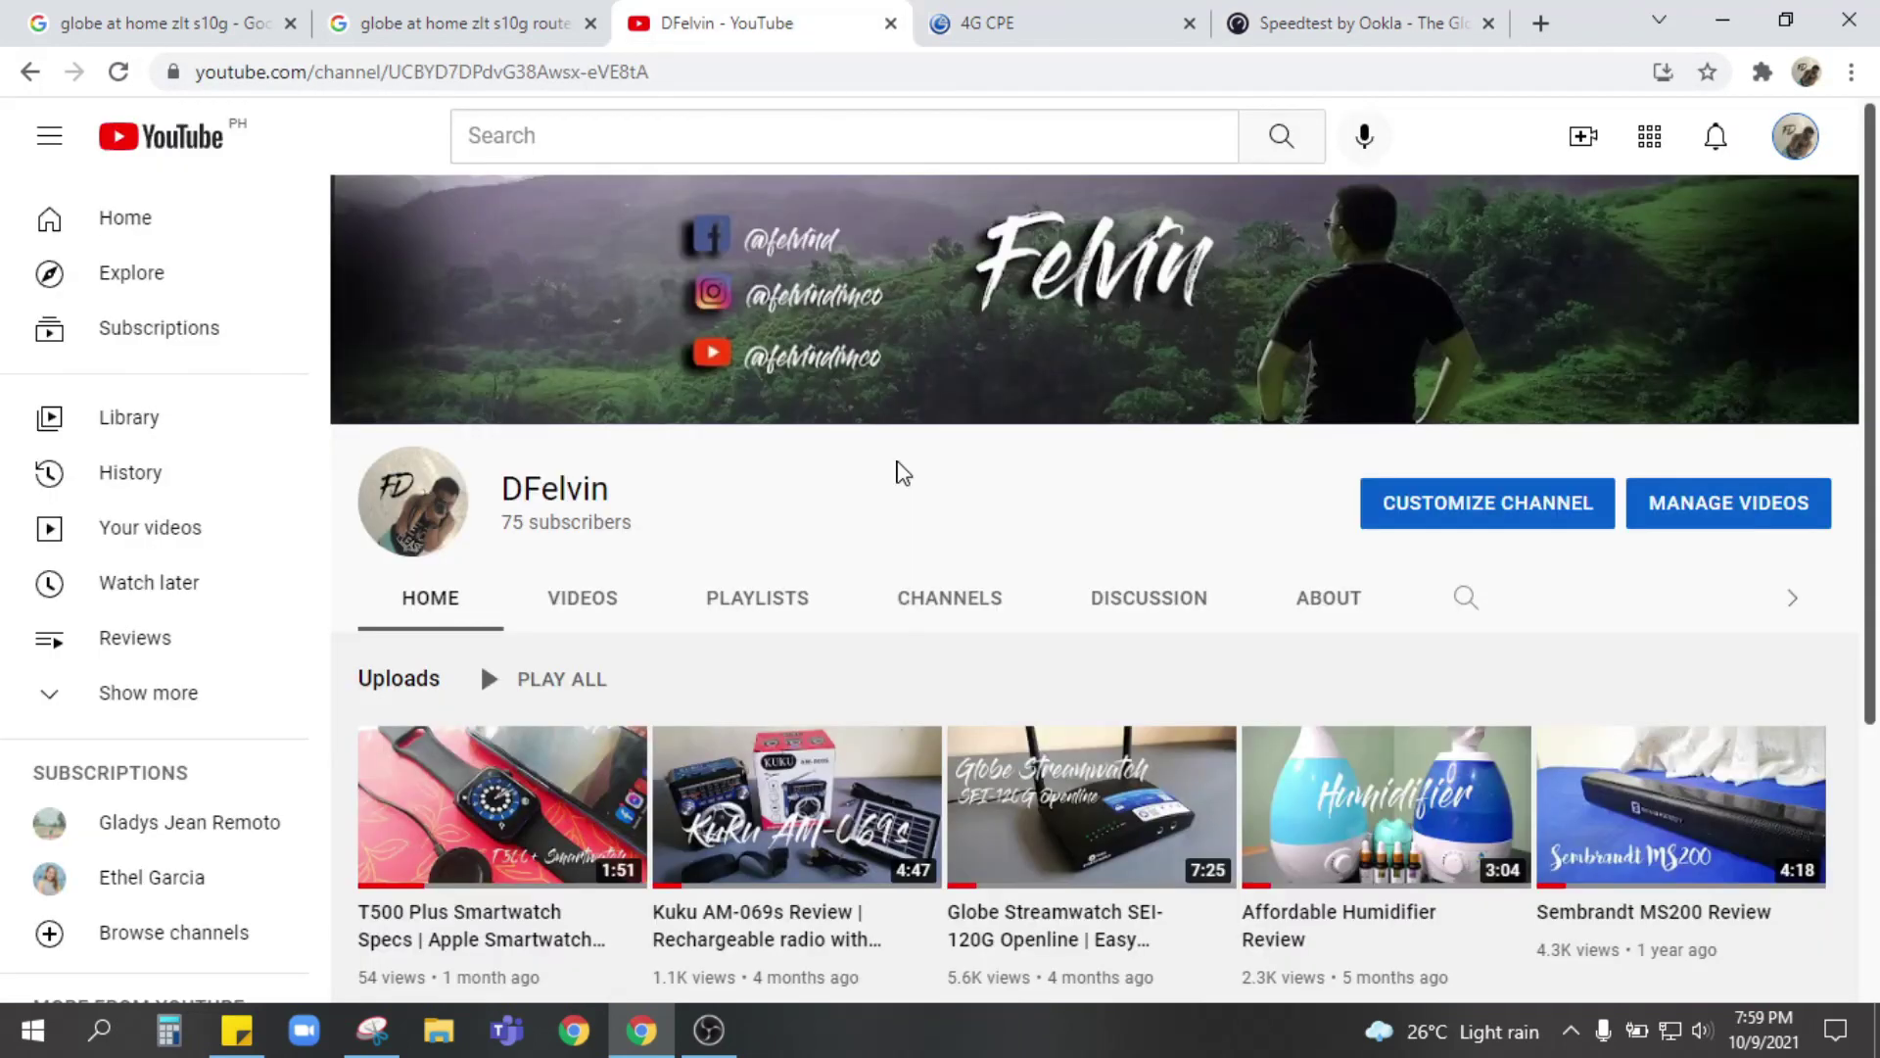